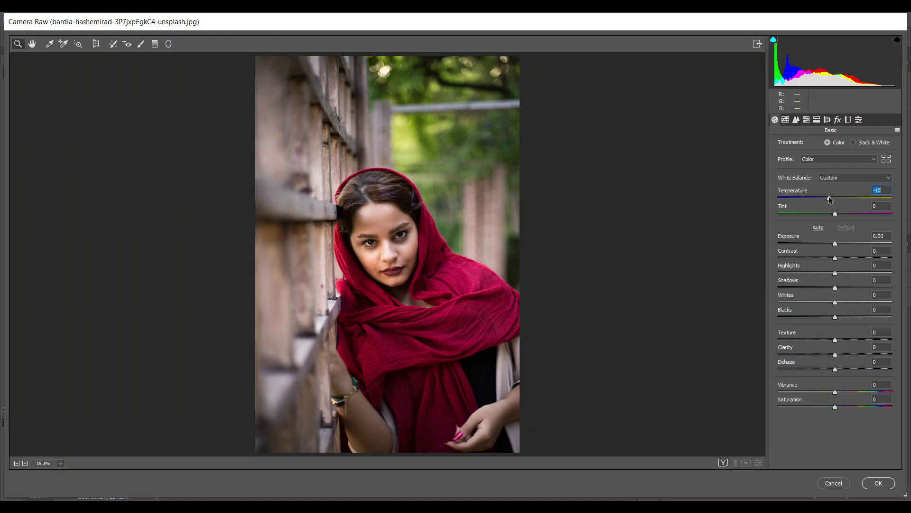
Set the white balance temperature to -9 and show the before and after versions side by side
key("Up")
key("q")
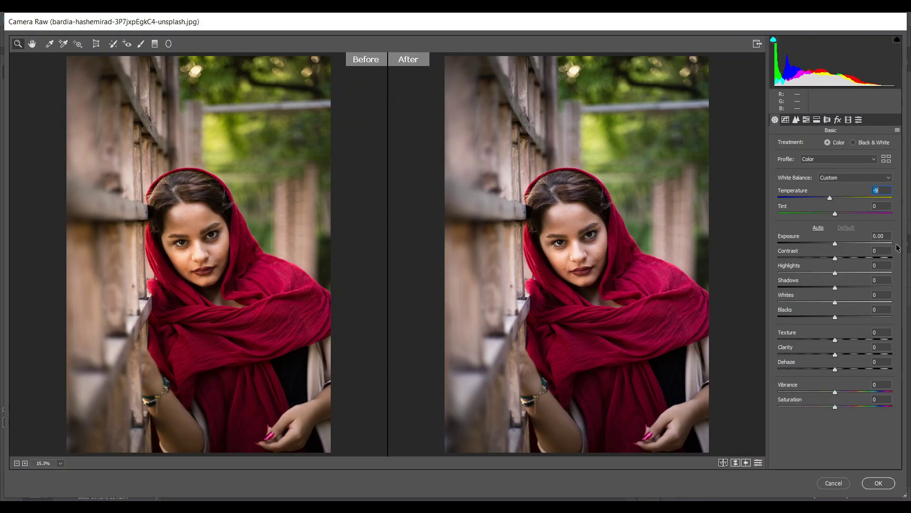
Set Contrast to +15, Highlights to -59, Shadows to +69, Whites to -21 and Blacks to -44
left_click_drag(838, 259, 843, 258)
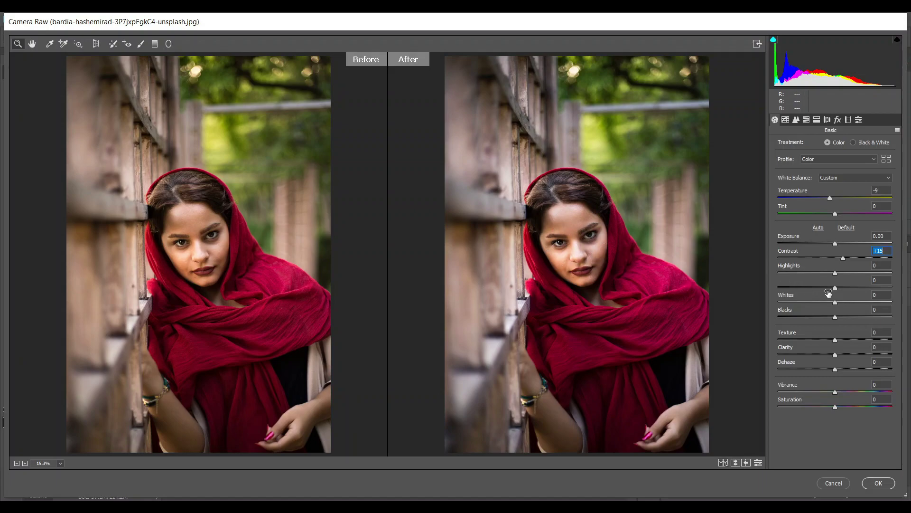
left_click_drag(818, 272, 802, 273)
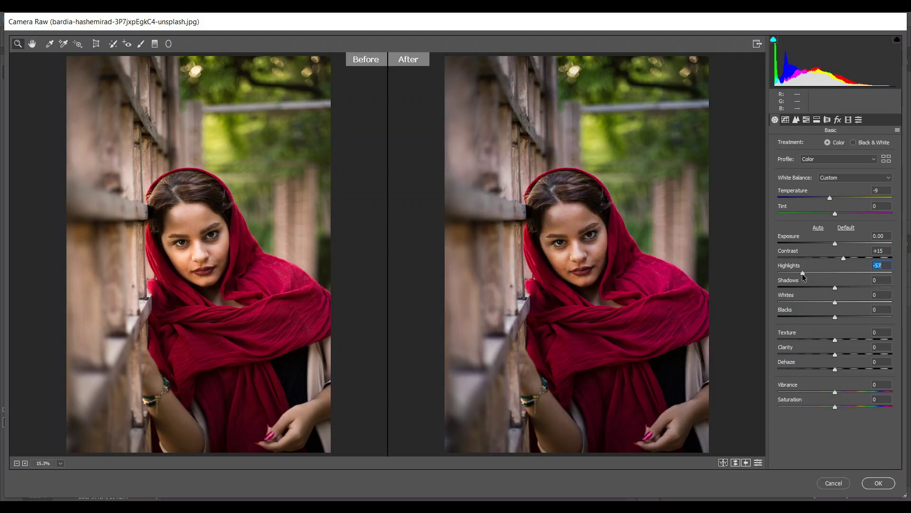
left_click_drag(801, 275, 800, 277)
left_click_drag(836, 287, 868, 288)
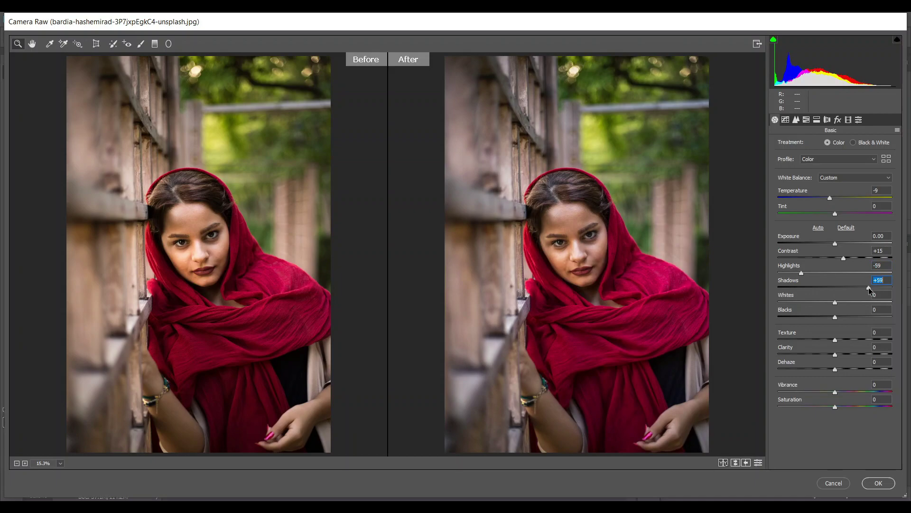
left_click_drag(871, 287, 819, 306)
left_click_drag(827, 317, 809, 315)
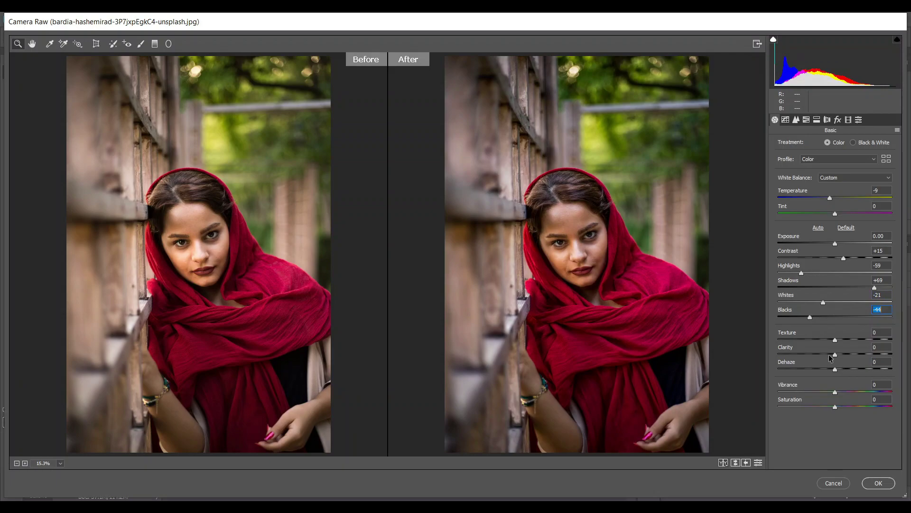
Raise Vibrance to +15 and Saturation to +4 in the basic adjustments
left_click_drag(835, 392, 843, 392)
left_click(838, 407)
left_click(837, 406)
Anchor the RGB point curve at input 64, output 63, and lift its black point to output 13
left_click(787, 121)
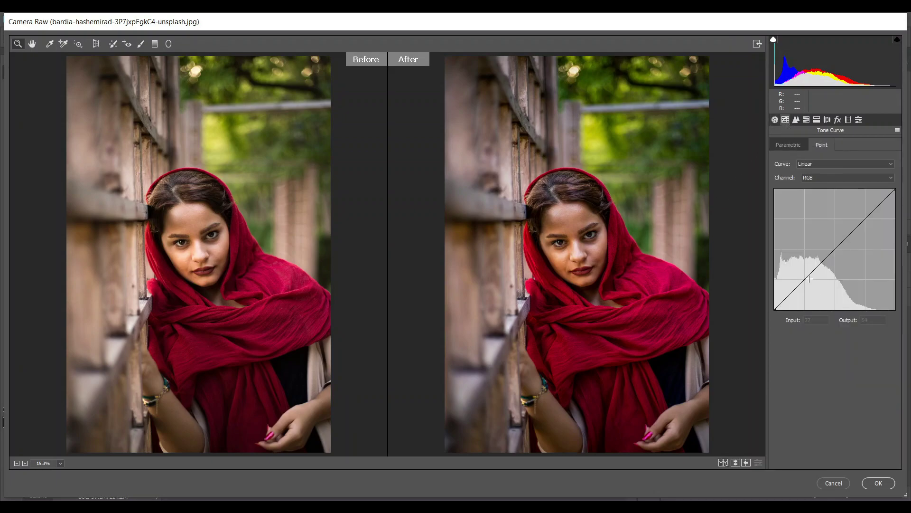
left_click(804, 279)
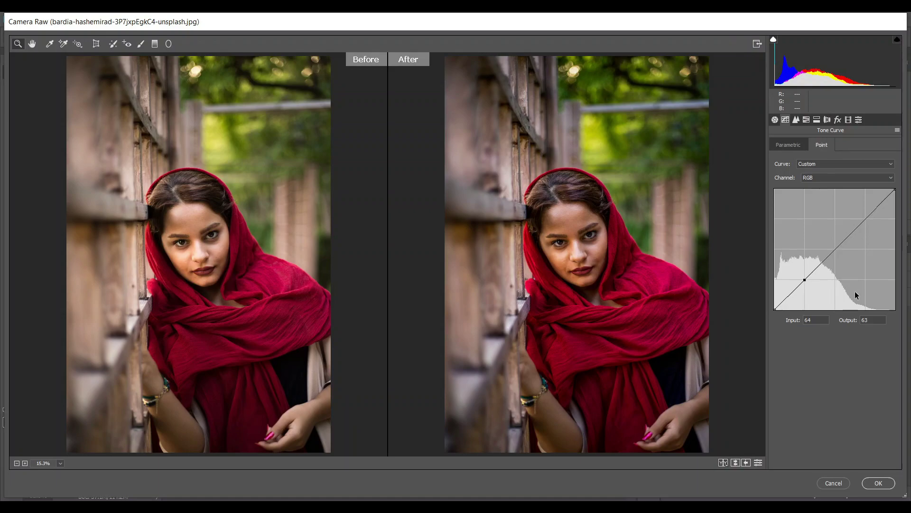
left_click_drag(775, 309, 774, 304)
key("Up")
key("Up")
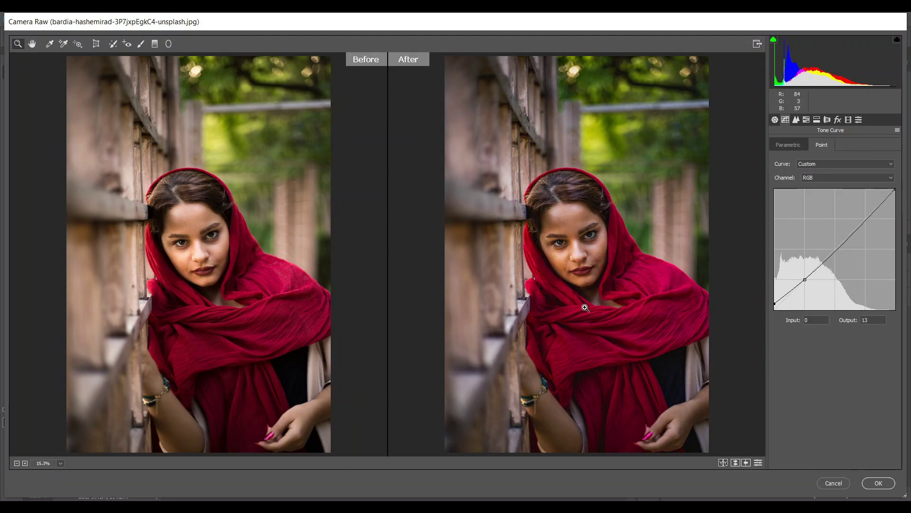
Set sharpening to Amount 18, Detail 90 and Masking 82, and noise reduction to Luminance 22 and Color 32
left_click(797, 120)
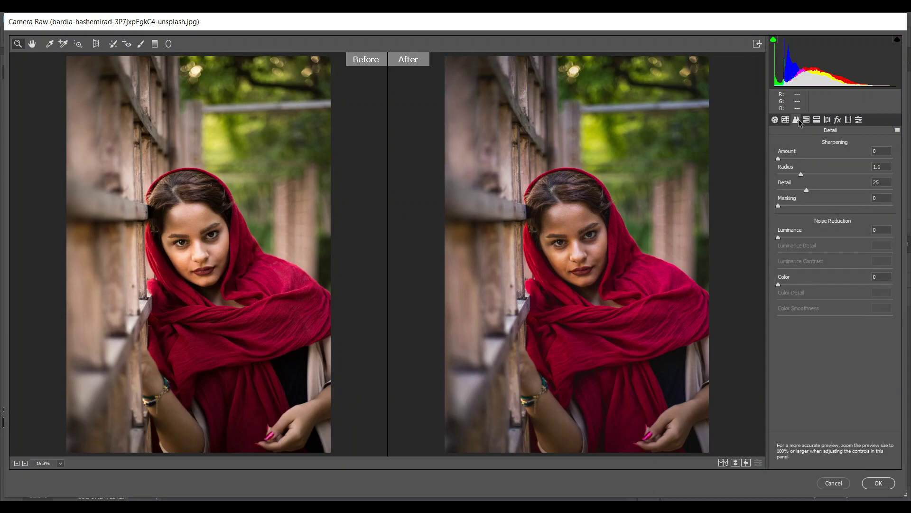
left_click(791, 158)
left_click_drag(812, 174, 881, 190)
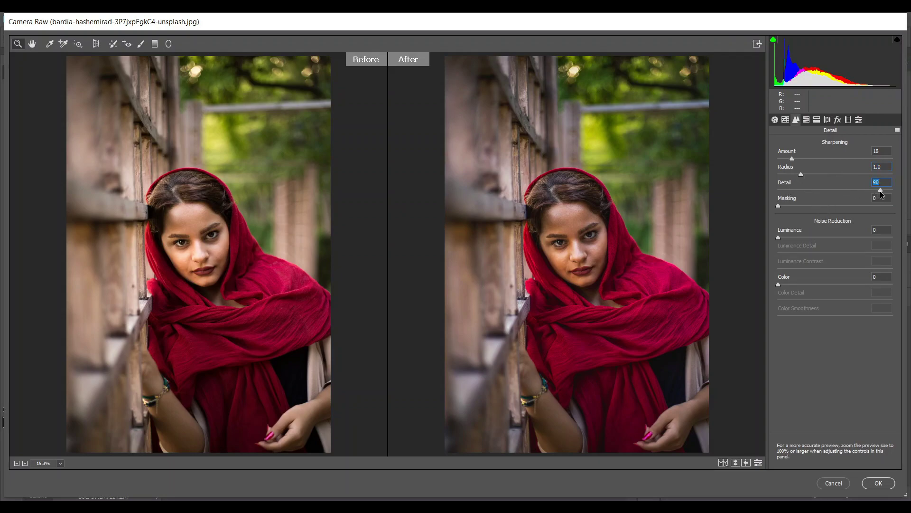
left_click(800, 205, "alt")
left_click_drag(800, 204, 873, 210)
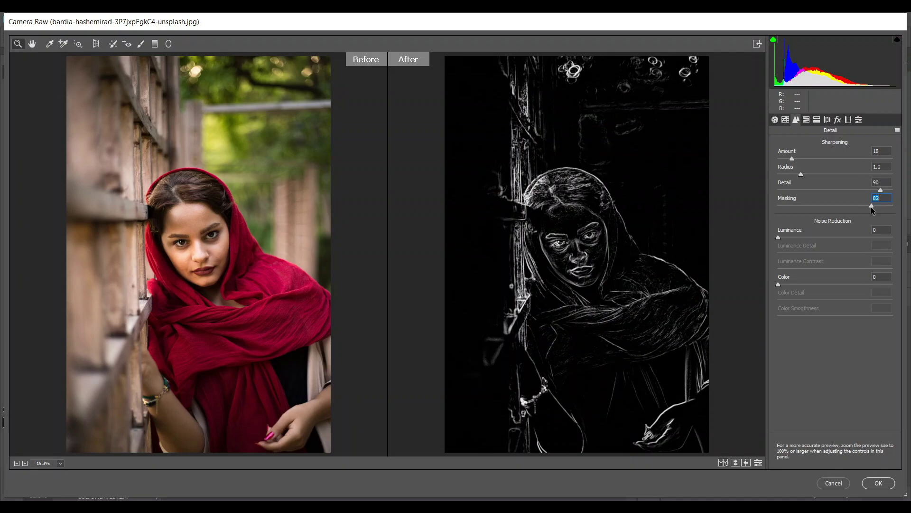
left_click_drag(872, 207, 871, 207)
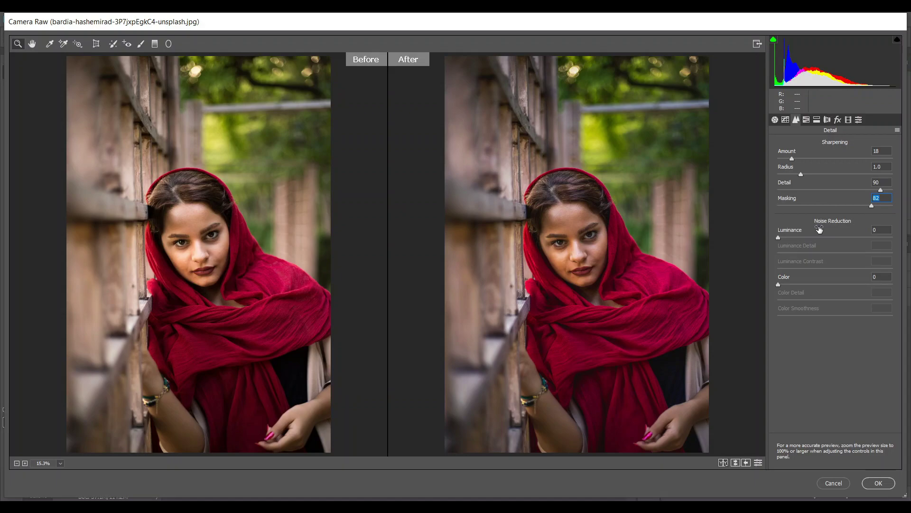
left_click_drag(784, 234, 794, 234)
left_click_drag(788, 284, 813, 284)
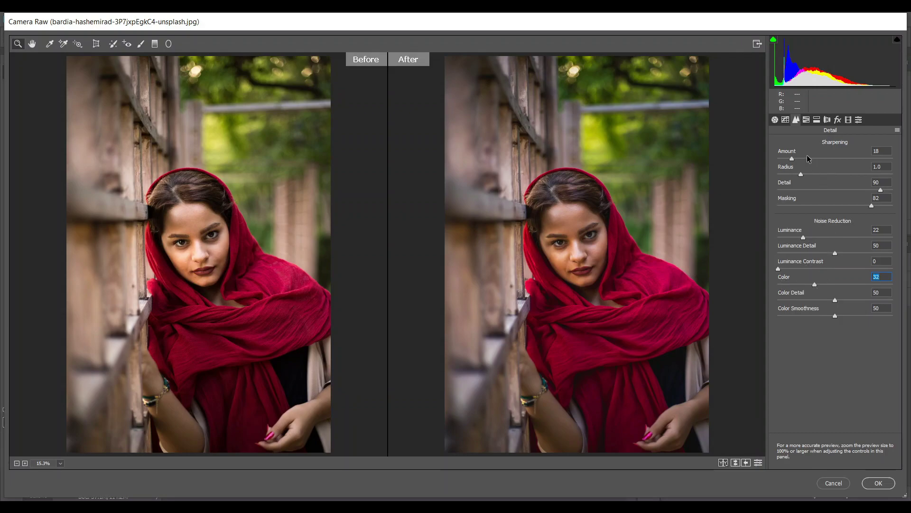
Shift the HSL hue of Yellows to -15 and Greens to -100 to turn the background foliage golden
left_click(806, 121)
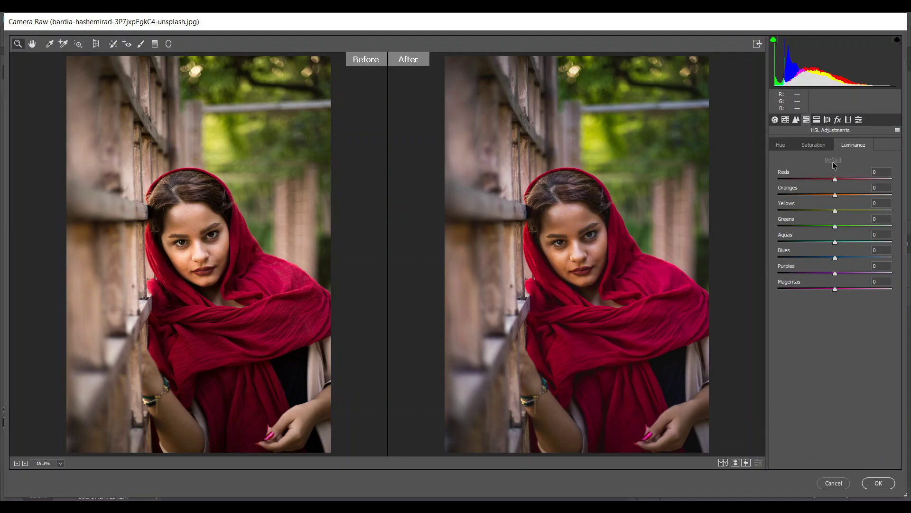
left_click(780, 145)
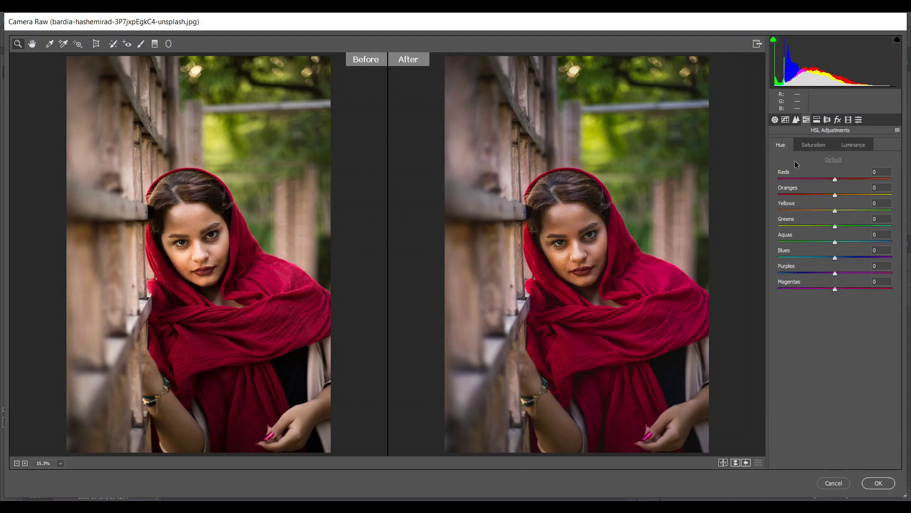
left_click_drag(835, 211, 827, 215)
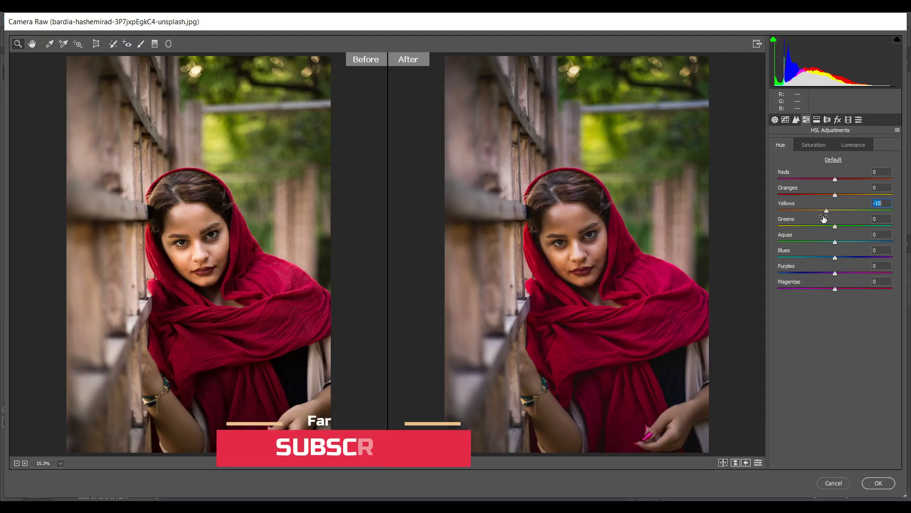
left_click_drag(820, 227, 774, 227)
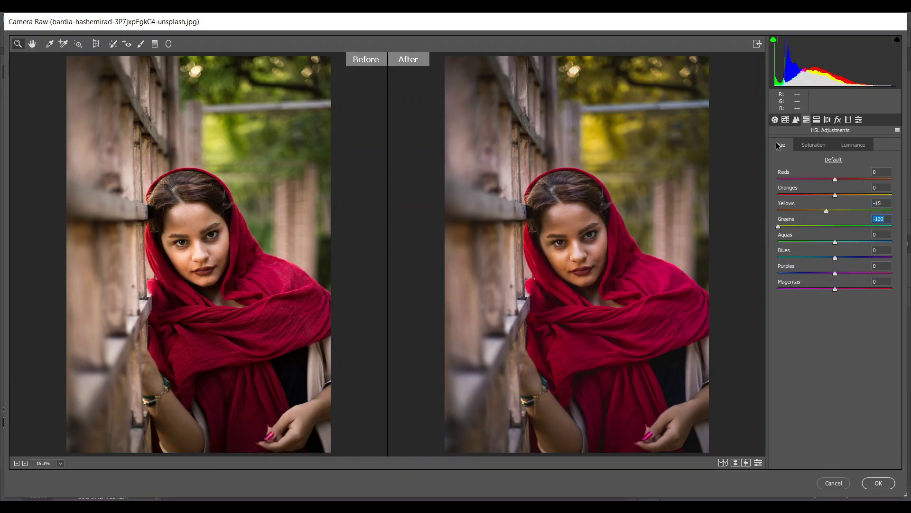
Increase the HSL saturation of the reds, yellows and aquas
left_click(821, 146)
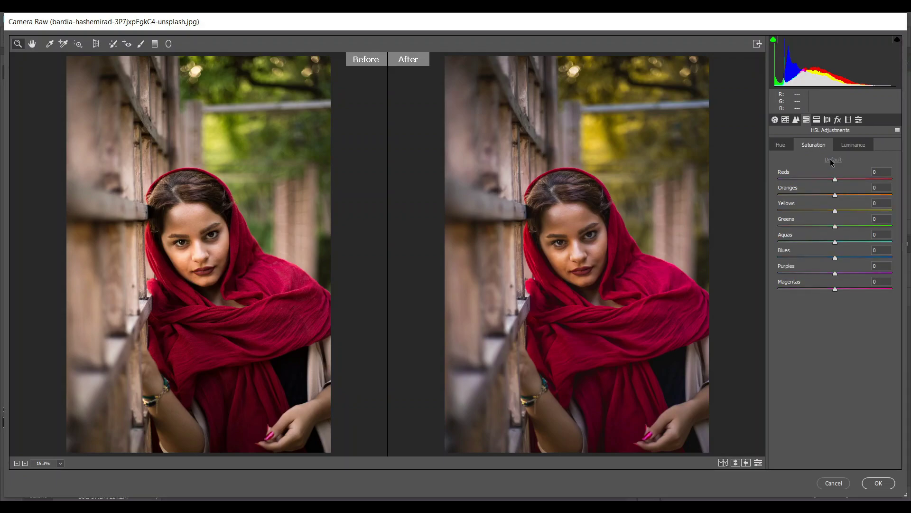
left_click_drag(840, 179, 844, 181)
left_click_drag(835, 211, 849, 242)
Set the HSL luminance of Oranges to +30 and Reds to +25, and lower Greens to slightly below -24
left_click(853, 145)
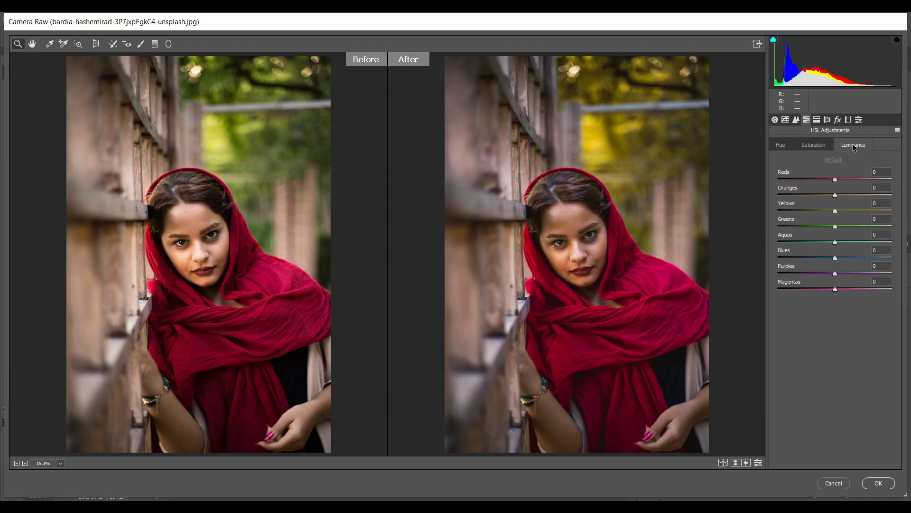
left_click_drag(840, 196, 852, 196)
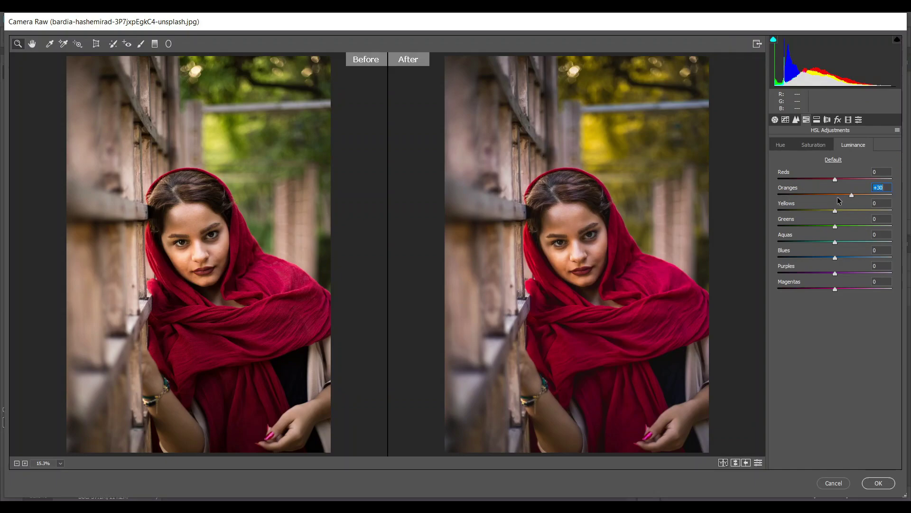
left_click_drag(841, 179, 849, 182)
left_click(821, 227)
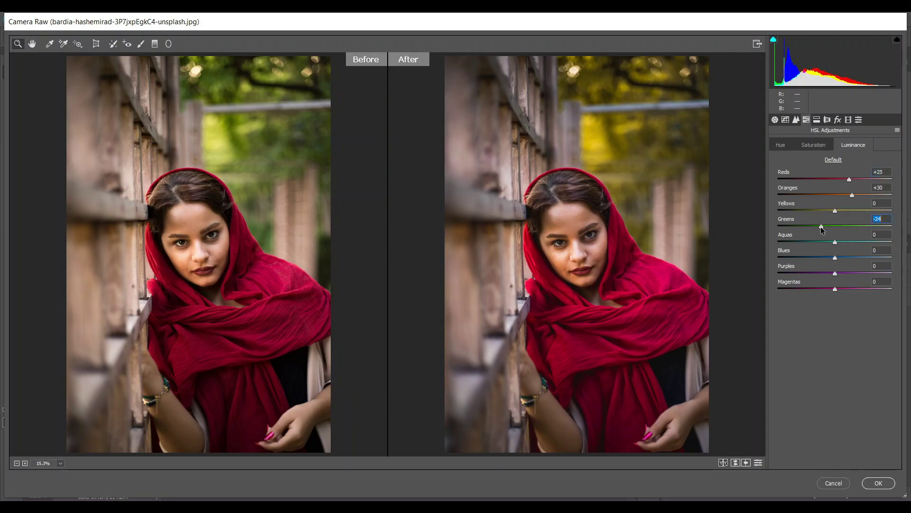
left_click_drag(821, 226, 819, 226)
Give the shadows a faint blue tint with split toning and nudge the balance slightly toward the highlights
left_click(817, 120)
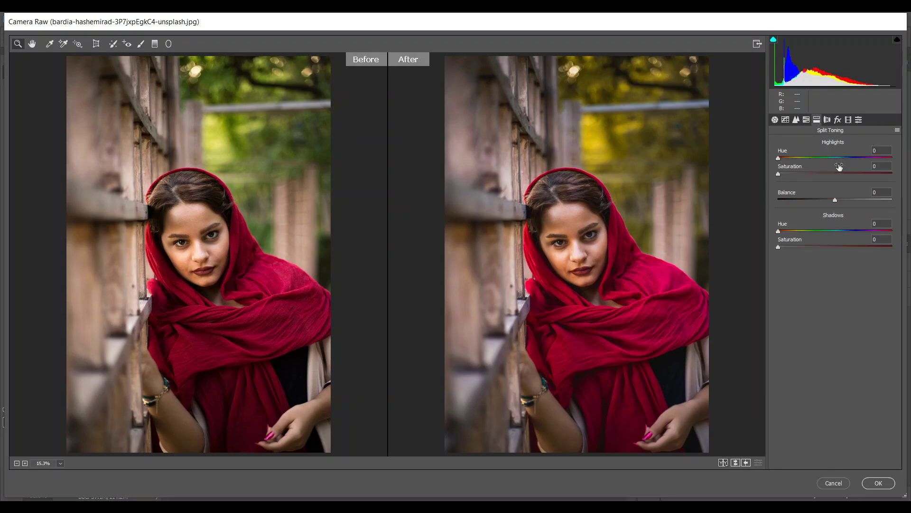
left_click_drag(797, 234, 861, 231)
left_click_drag(796, 245, 783, 245)
left_click_drag(838, 202, 839, 200)
Add a post-crop vignette with Amount -18, Midpoint 39 and Feather 85, and raise its Highlights value
left_click(838, 120)
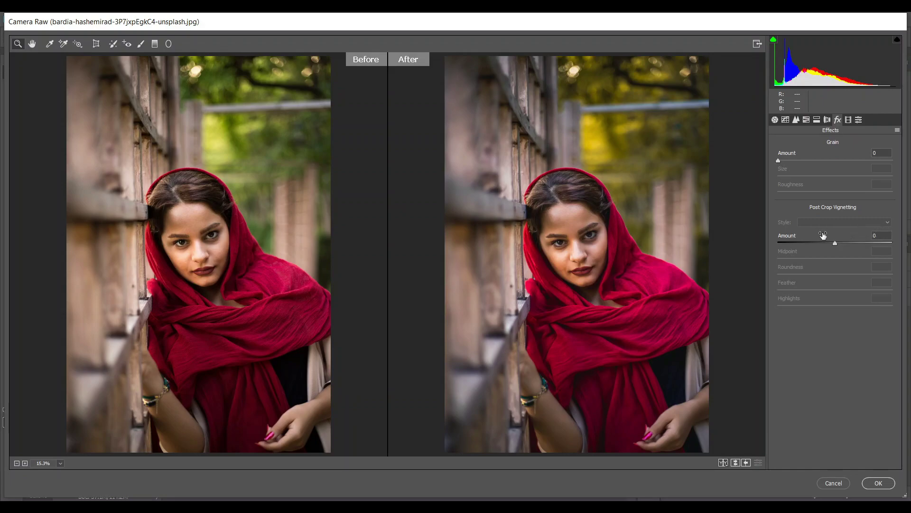
left_click_drag(831, 243, 828, 241)
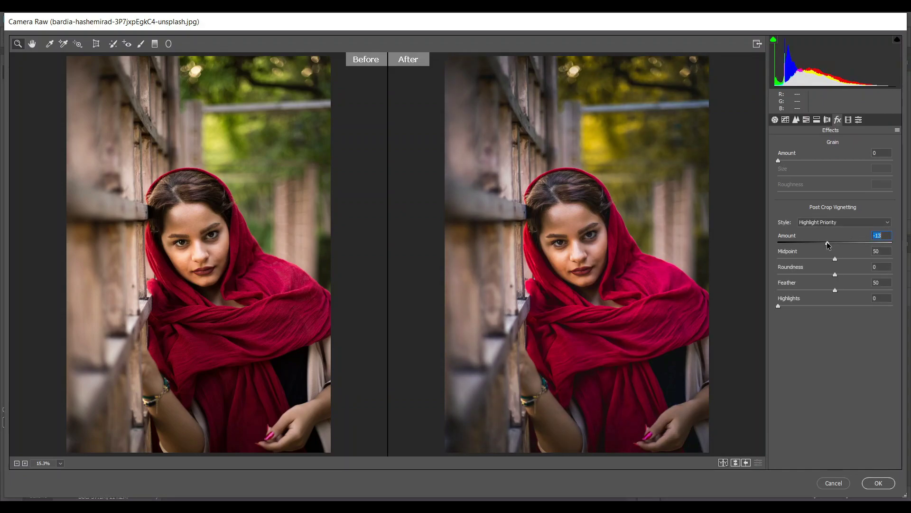
mouse_move(826, 245)
left_mouse_down()
mouse_move(832, 259)
mouse_move(819, 259)
left_mouse_up()
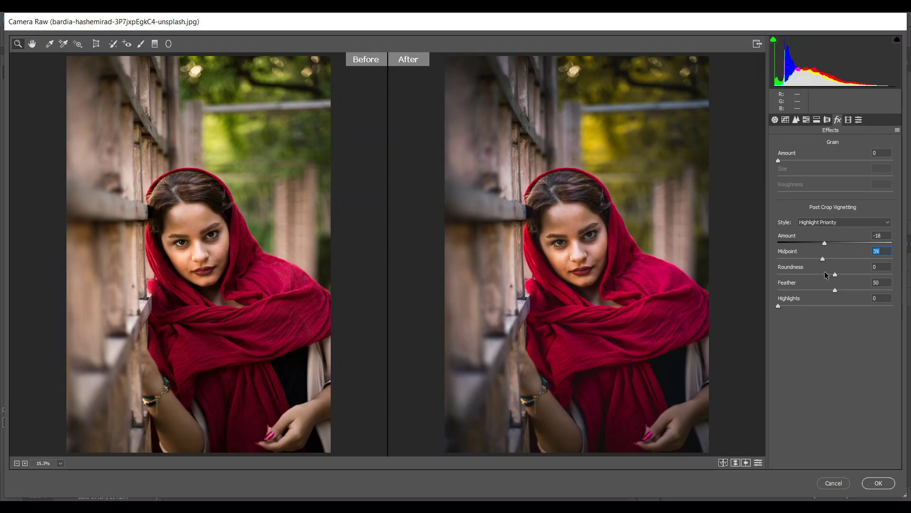
left_click_drag(836, 284, 840, 291)
left_click_drag(868, 289, 875, 292)
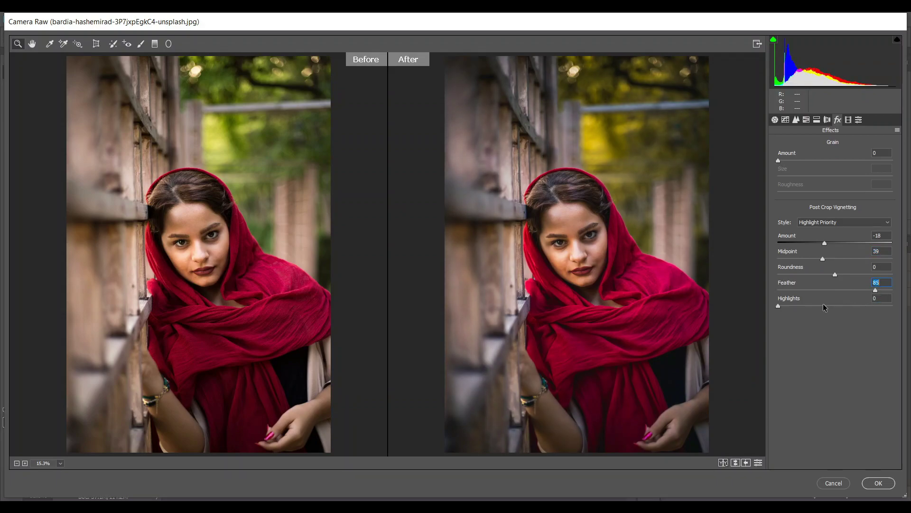
left_click_drag(817, 307, 806, 306)
left_click_drag(817, 307, 816, 306)
Adjust the blue primary's hue and raise its saturation in the calibration, and apply the Camera Raw filter
left_click(848, 121)
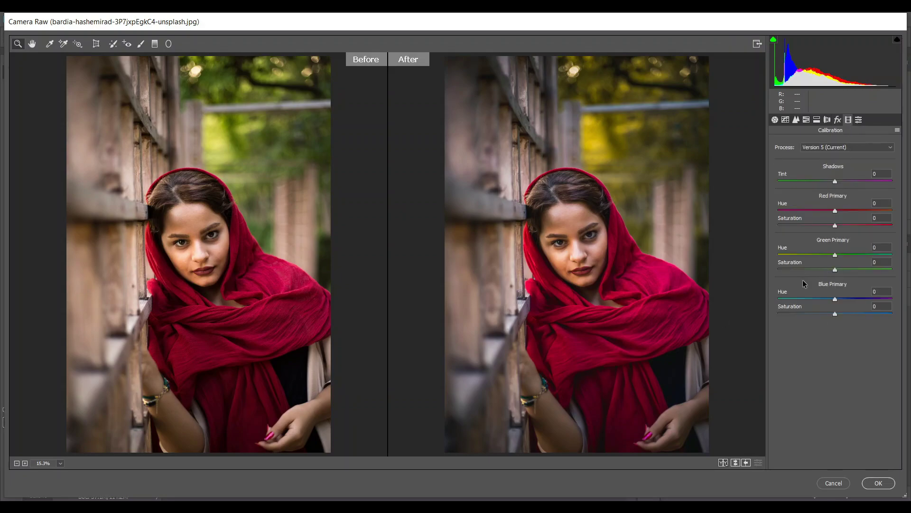
left_click_drag(834, 300, 844, 314)
left_click(774, 120)
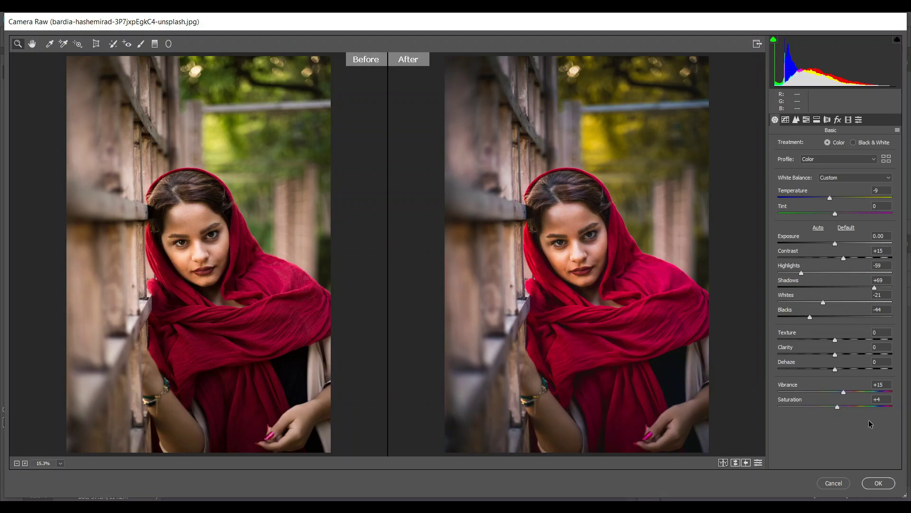
left_click(878, 482)
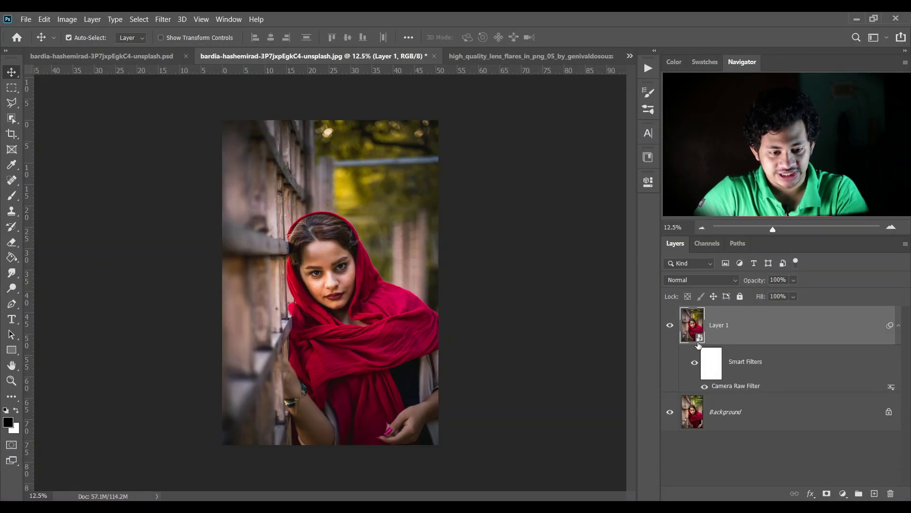
Compare the graded Layer 1 with the original by hiding and showing it, and collapse its smart filters
left_click(670, 327)
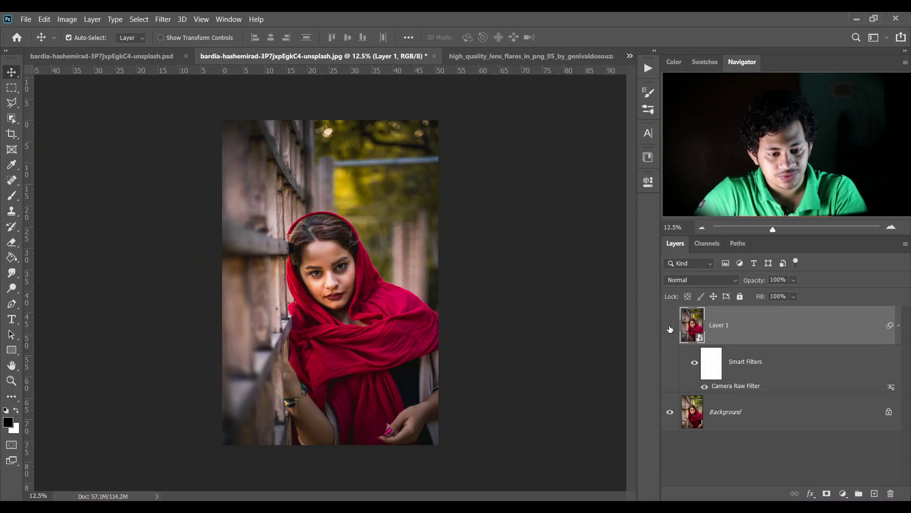
left_click(670, 327)
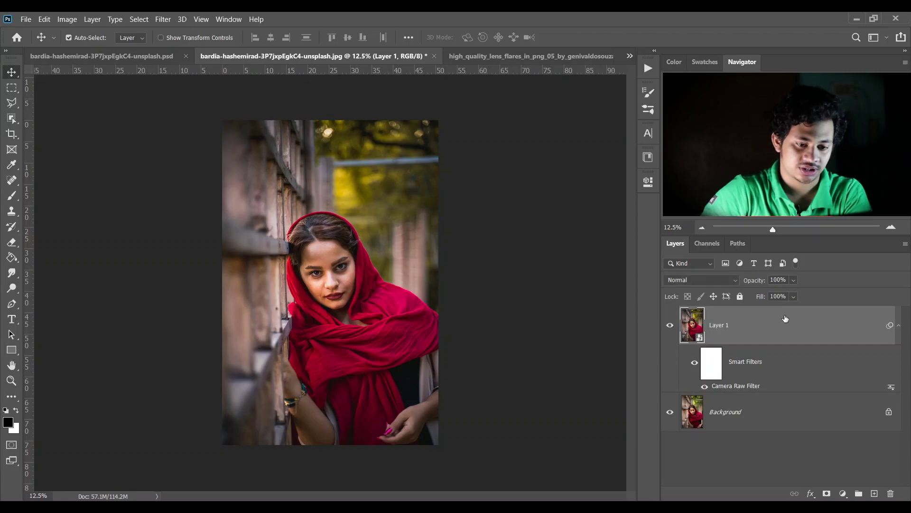
left_click(899, 325)
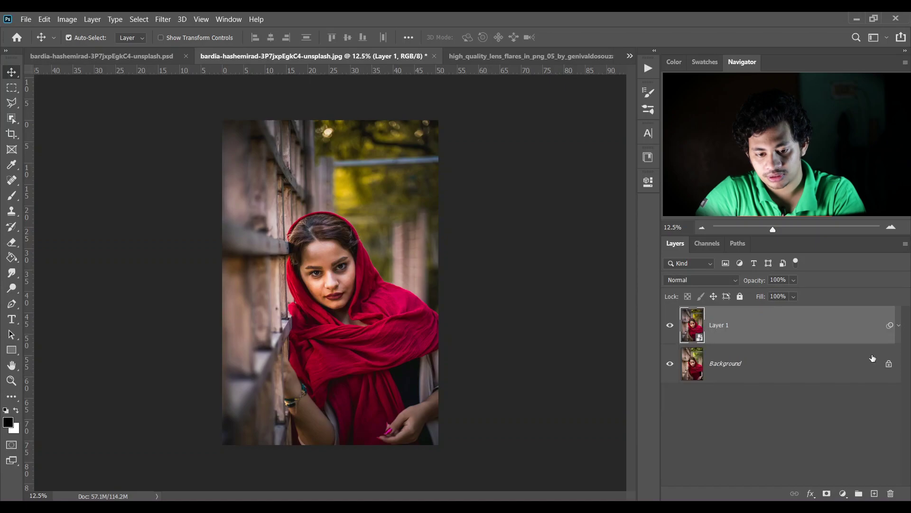
Add a Selective Color adjustment layer and, in the Yellows, set Cyan to -21, raise Magenta to about +21, and fine-tune Yellow
left_click(844, 491)
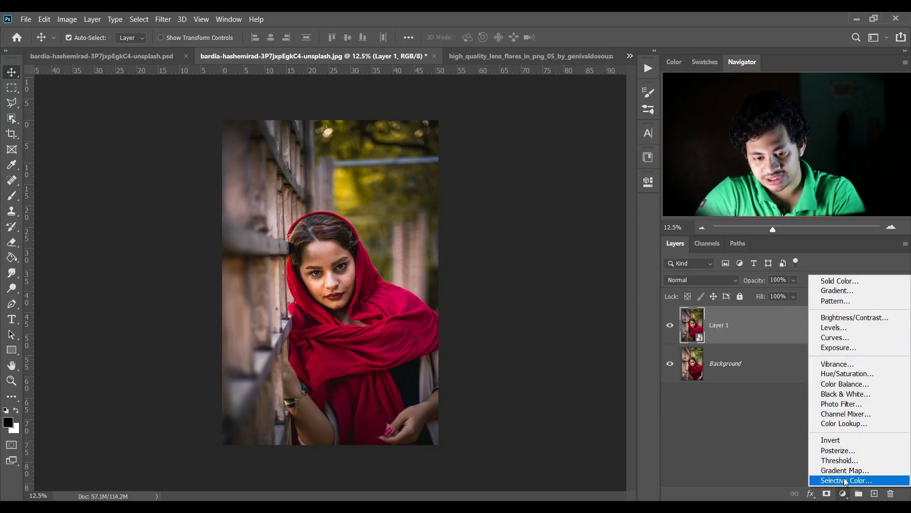
left_click(847, 480)
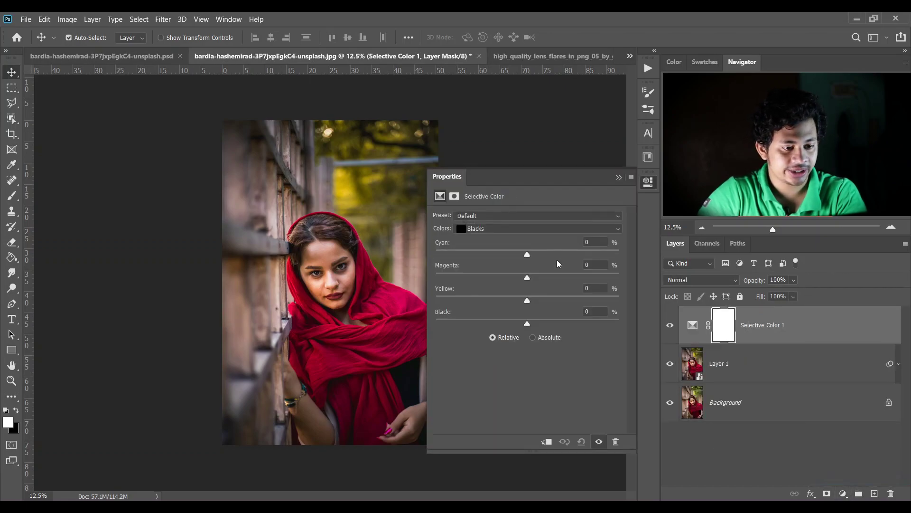
left_click(525, 233)
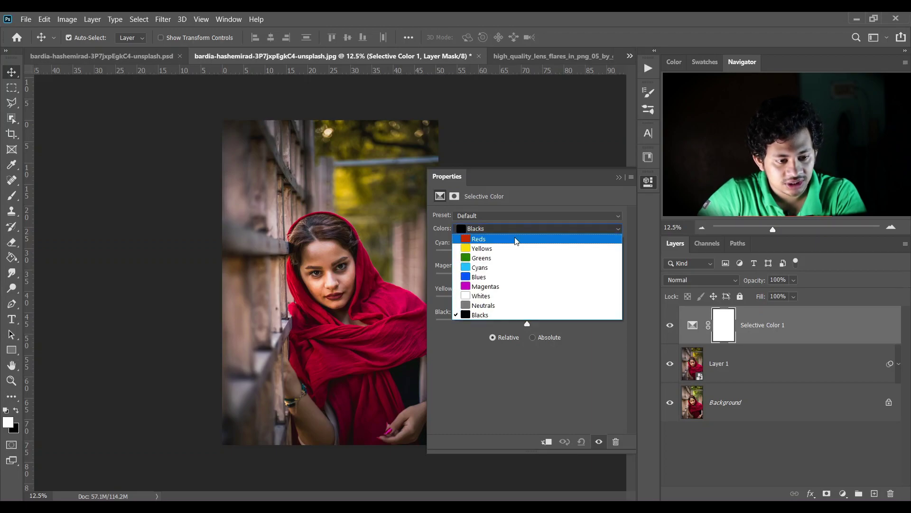
left_click(494, 251)
left_click_drag(528, 258, 547, 276)
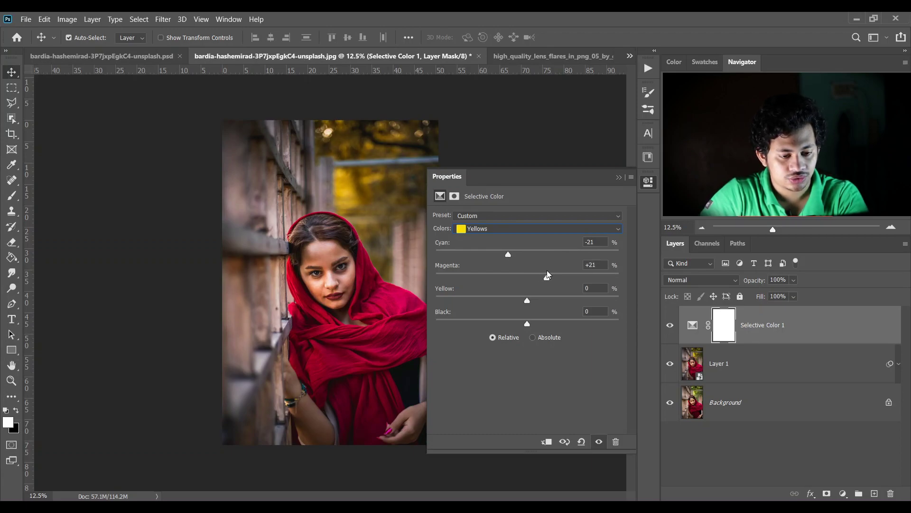
left_click_drag(548, 275, 536, 300)
Set Cyan to -12 for the Greens in the Selective Color adjustment
left_click(505, 231)
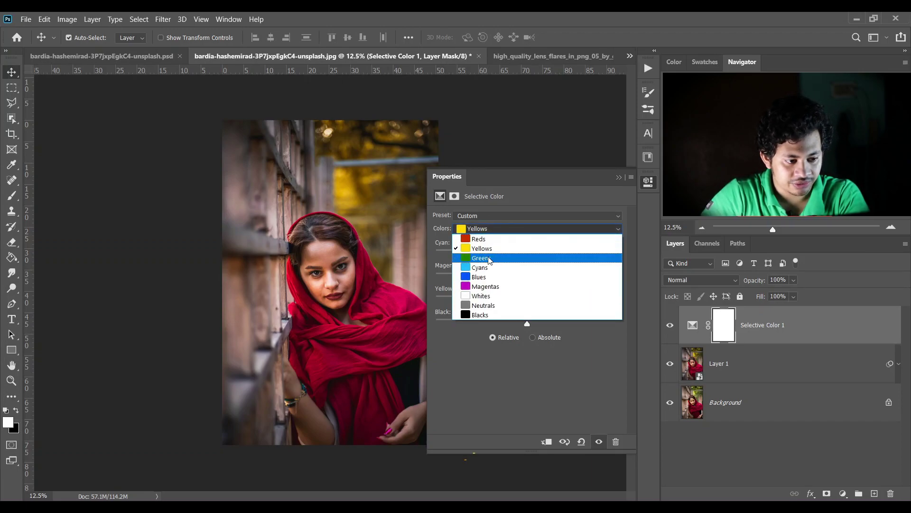
left_click(490, 259)
left_click_drag(527, 255, 516, 255)
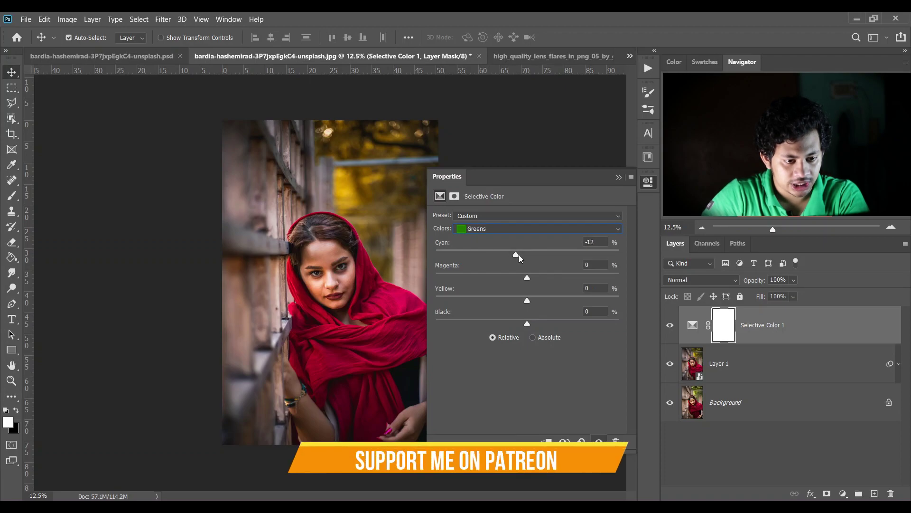
Set the Neutrals in Selective Color to Cyan -7, Magenta -1 and Yellow -4, and close the adjustment's settings
left_click(534, 230)
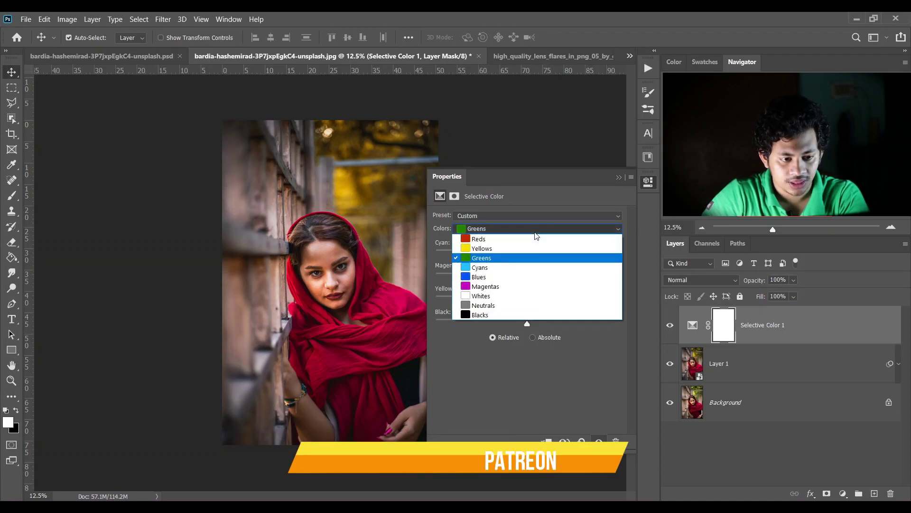
left_click(519, 306)
left_click_drag(527, 255, 525, 278)
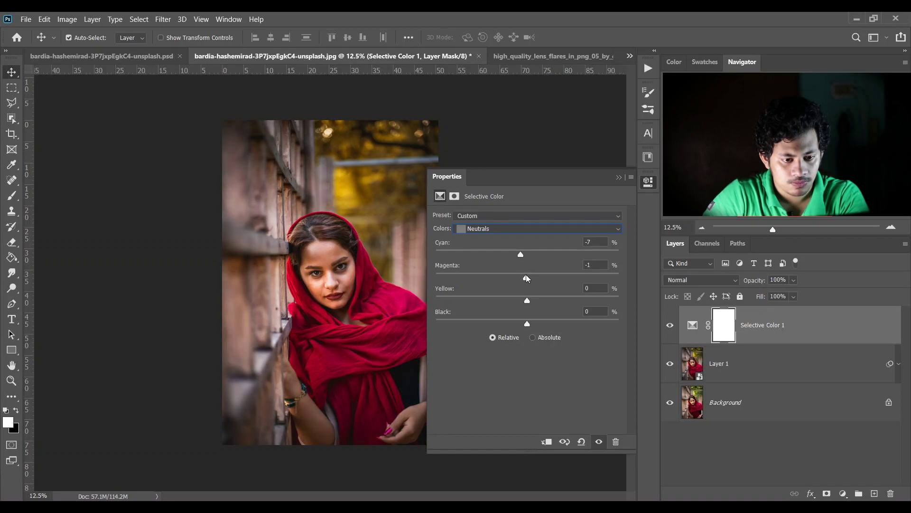
left_click_drag(534, 304, 526, 302)
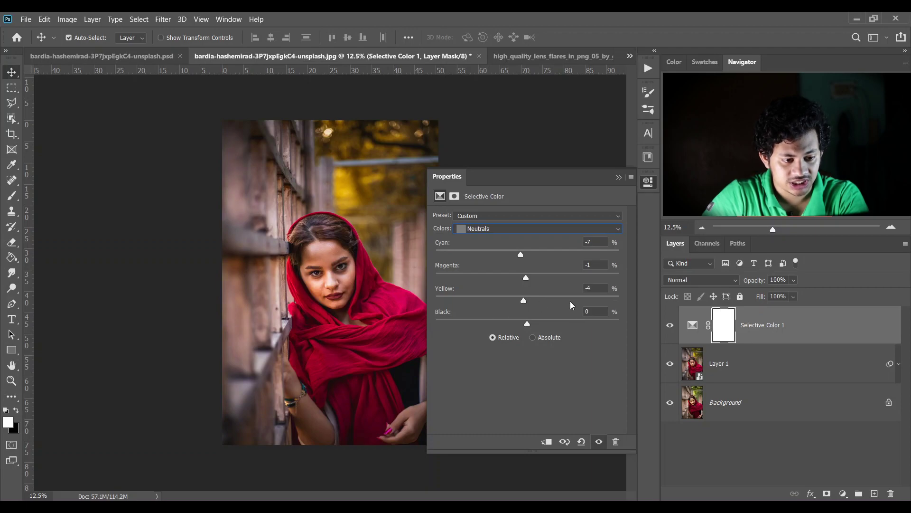
left_click(619, 177)
Compare the photo with and without the Selective Color adjustment by switching its visibility
left_click(670, 326)
left_click(670, 326)
left_click(670, 326)
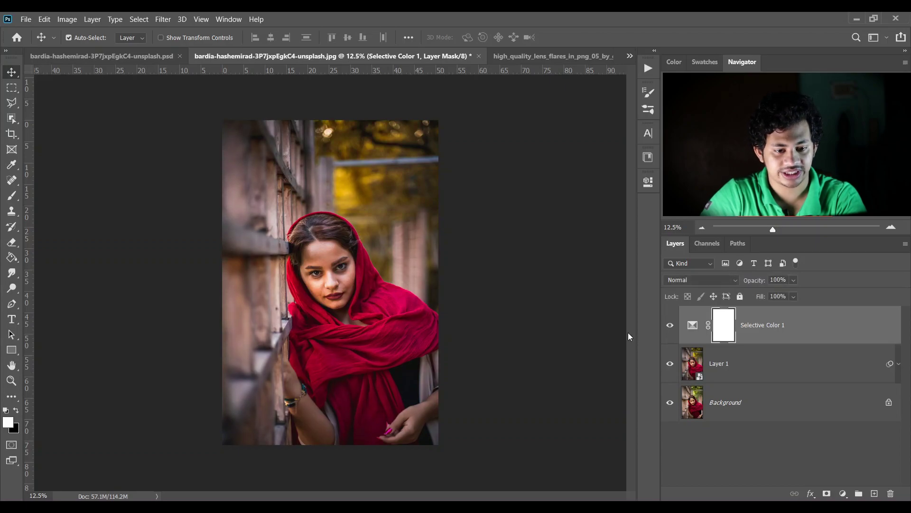
Stamp all visible layers into a new layer above Selective Color 1 and open it in the SkinFiner filter
left_click(835, 332)
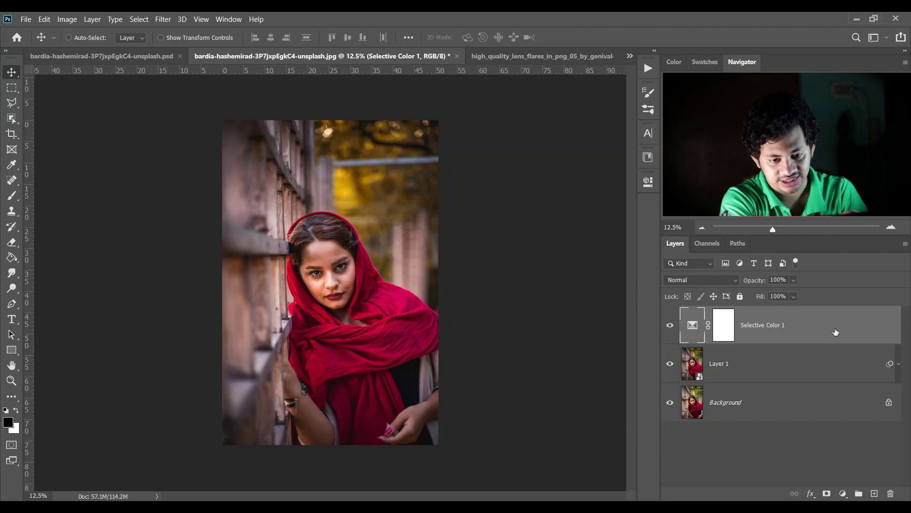
key("ctrl+shift+alt+e")
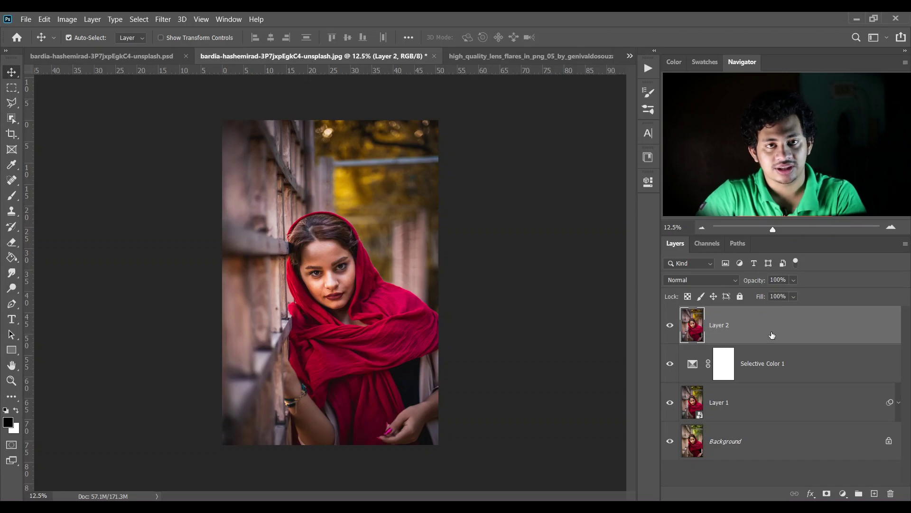
left_click(164, 20)
mouse_move(253, 274)
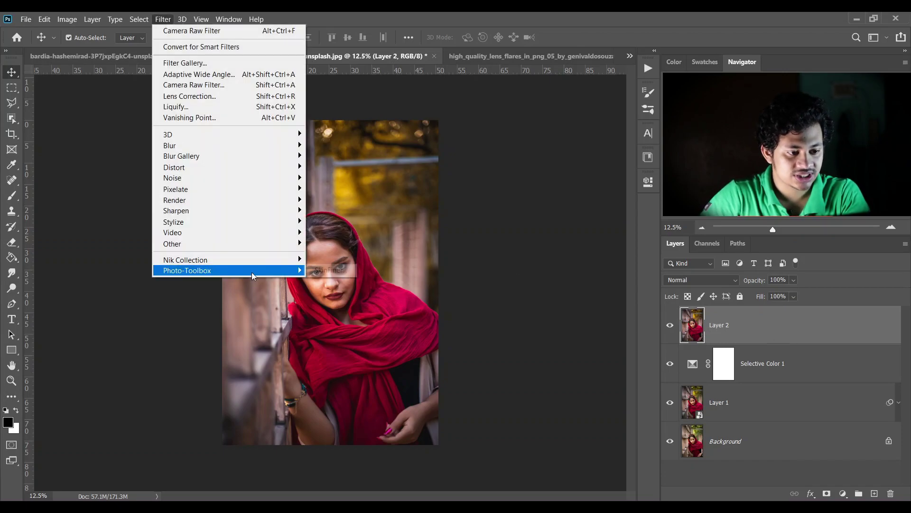
left_click(322, 270)
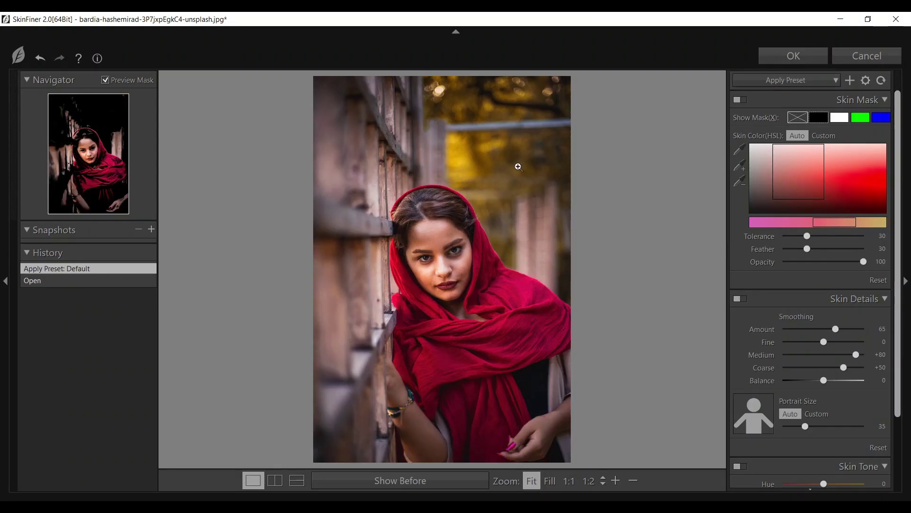
Set skin smoothing to Amount 67 and Fine +13, set skin tone Saturation to -4 and Hue to +9, and apply SkinFiner
left_click(839, 329)
left_click_drag(824, 341, 829, 343)
scroll(833, 392, "down", 3)
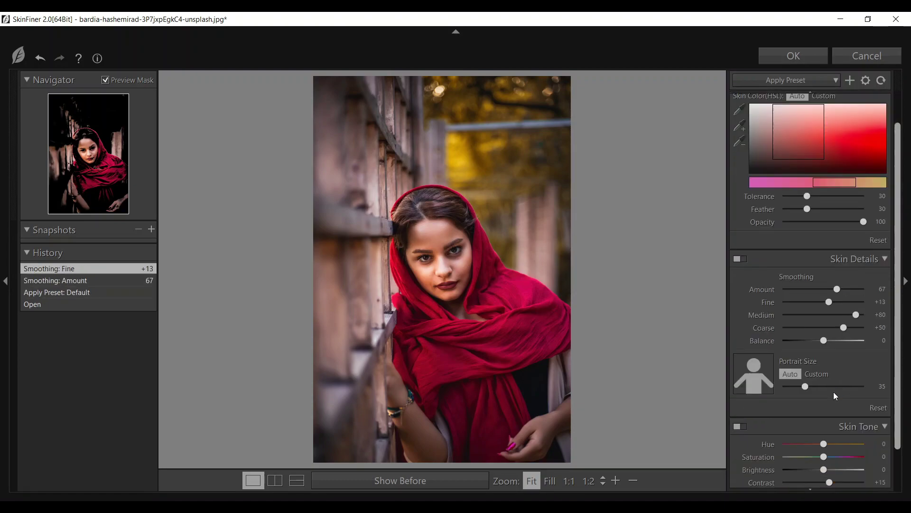
mouse_move(822, 411)
left_mouse_down()
mouse_move(836, 406)
mouse_move(787, 405)
mouse_move(829, 406)
left_mouse_up()
double_click(832, 405)
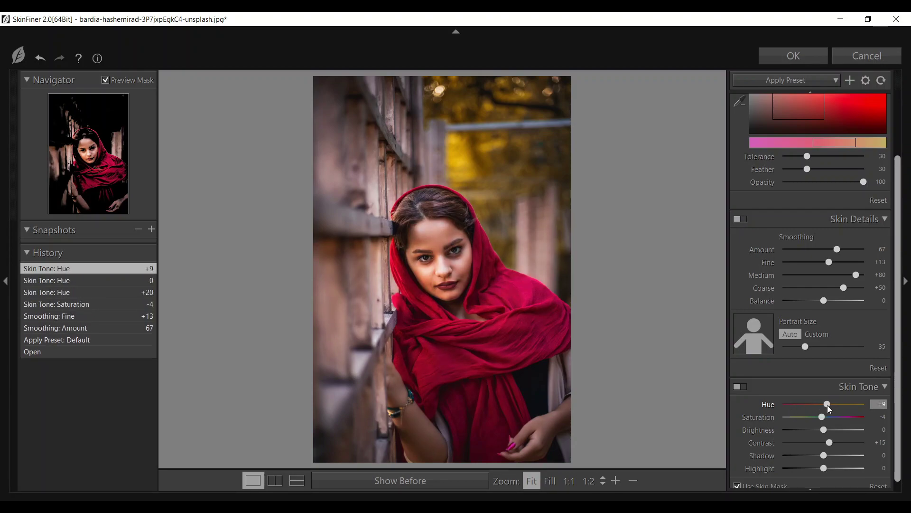
left_click(790, 52)
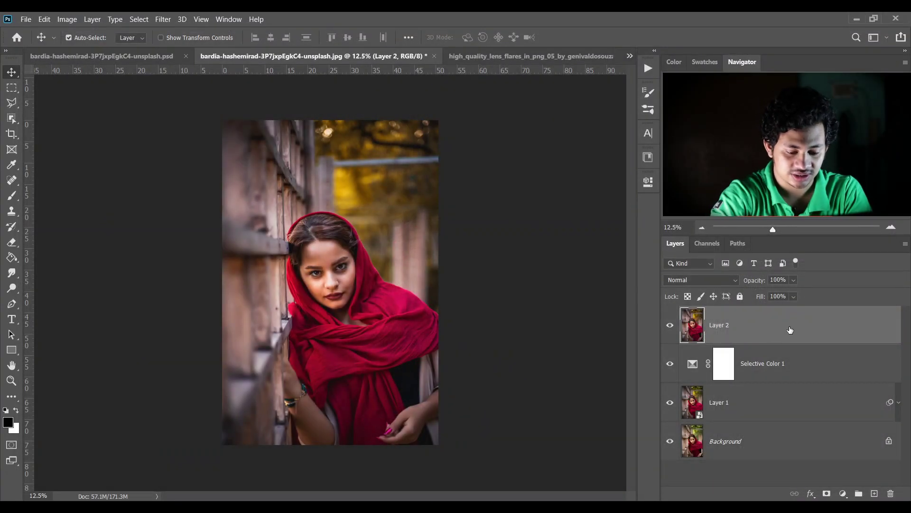
Add an empty layer above Layer 2 and sample the skin color from the cheek below the eye as the foreground color
key("ctrl+plus")
key("ctrl+plus")
key("ctrl+plus")
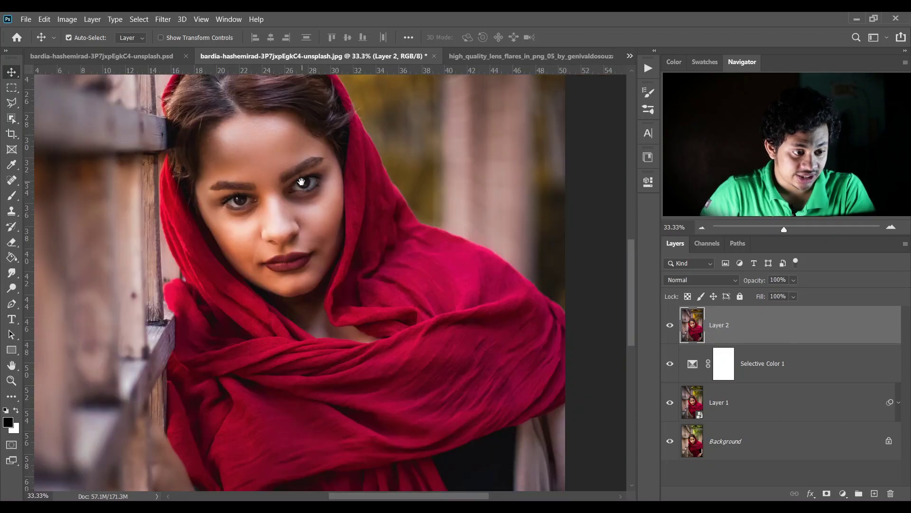
left_click_drag(301, 182, 312, 193)
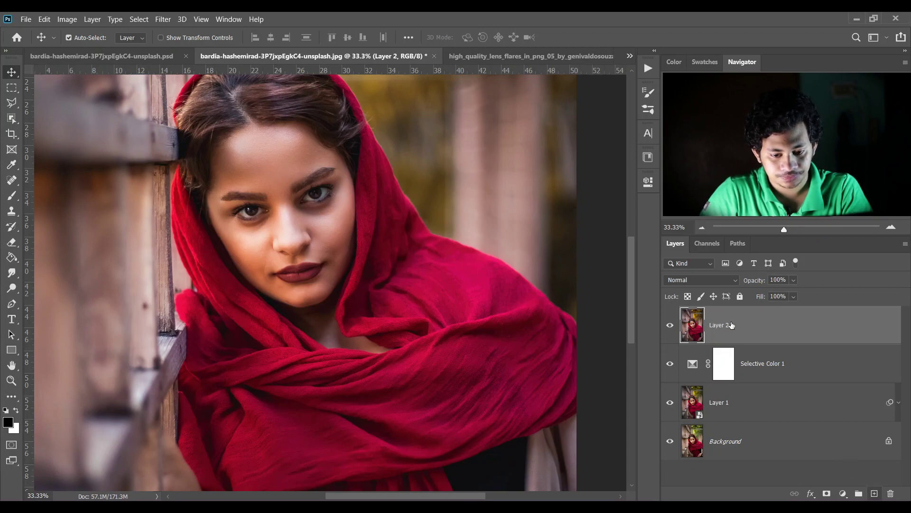
key("ctrl+shift+alt+n")
left_click(12, 166)
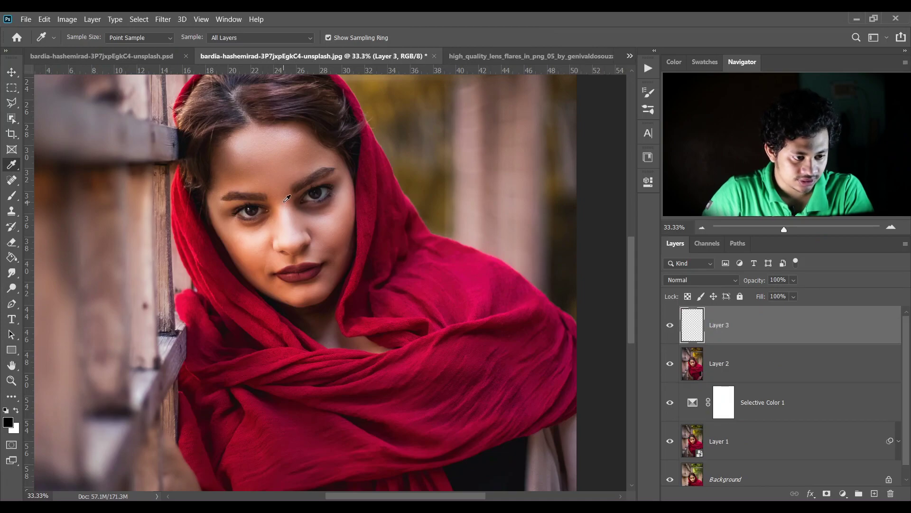
key("ctrl+plus")
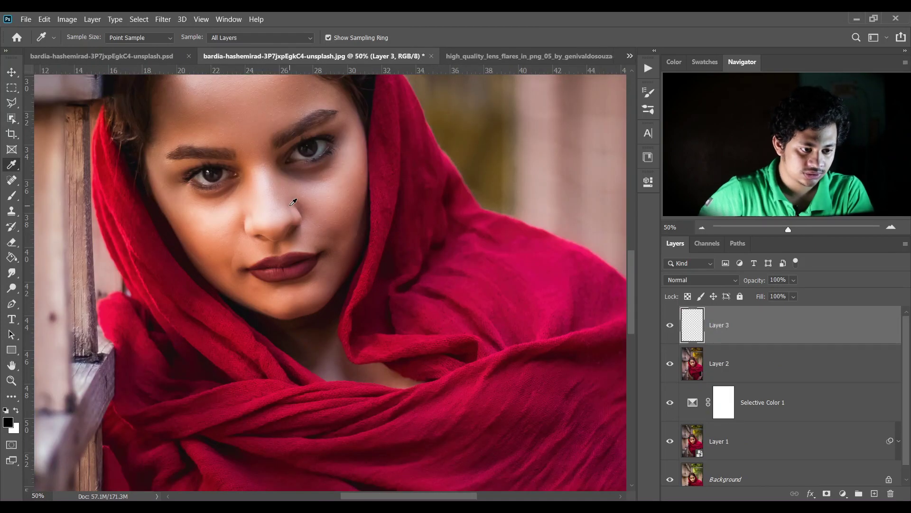
left_click(345, 190)
left_click(344, 189)
left_click(343, 188)
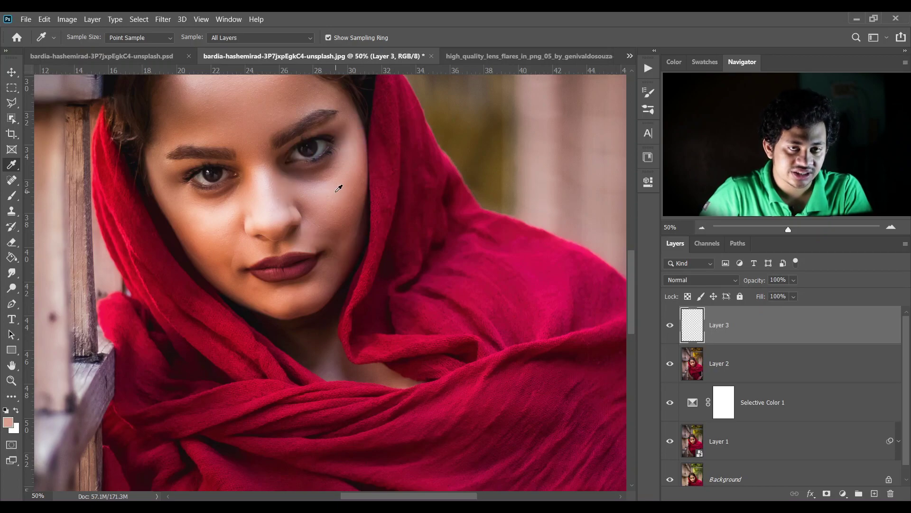
Set up the Brush tool with a Soft Round tip, 2% flow and a size of 90 px for retouching the face
left_click(11, 195)
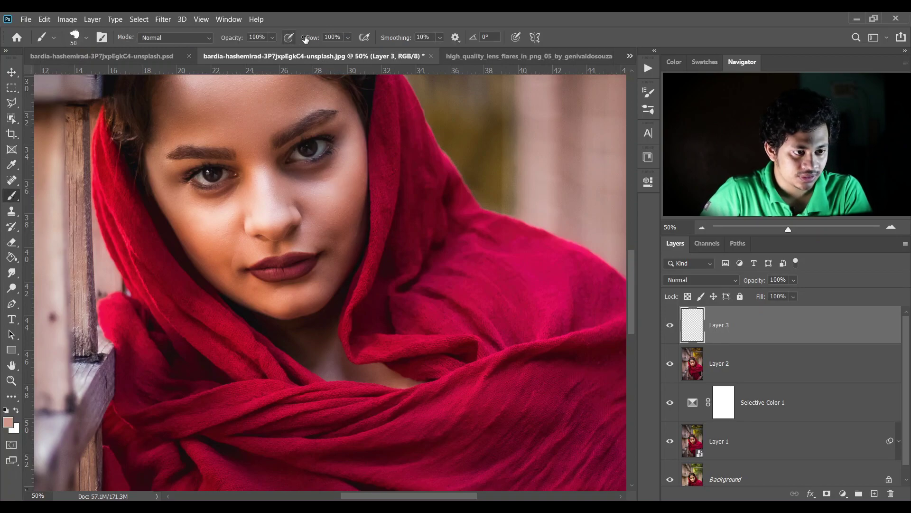
left_click(325, 37)
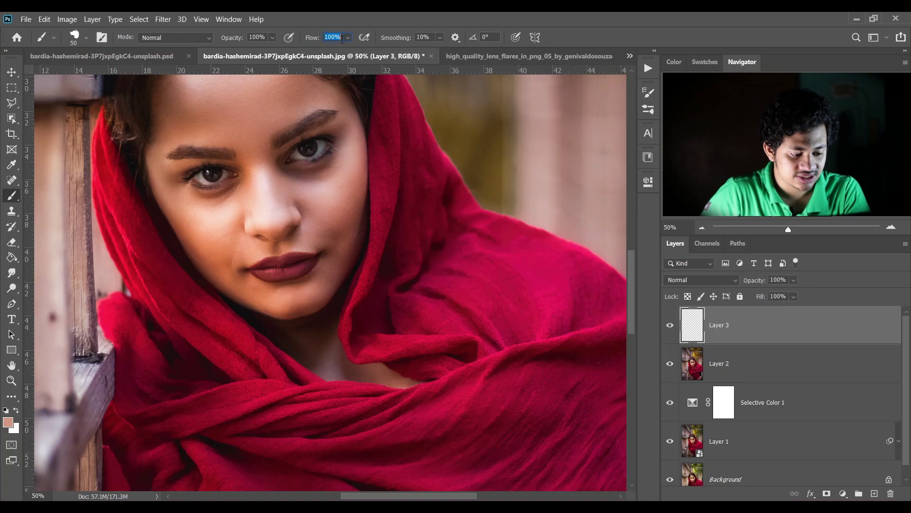
type("2")
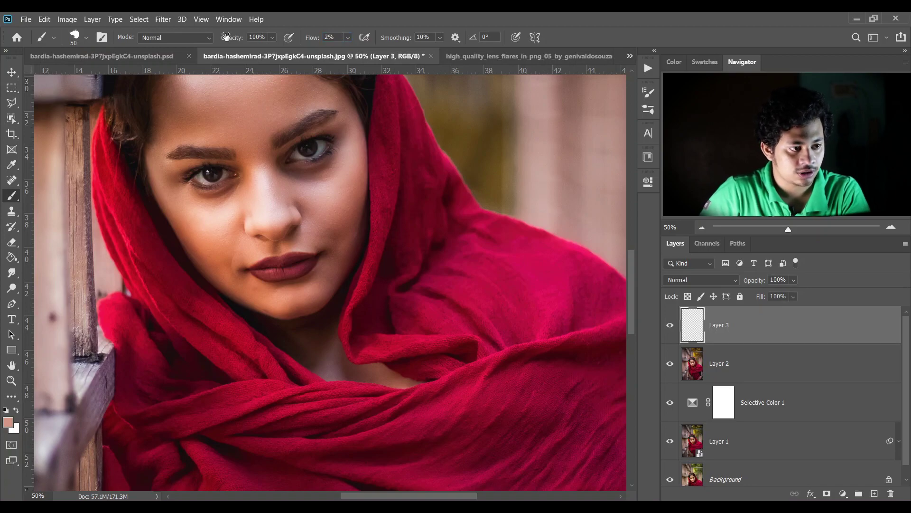
left_click(86, 37)
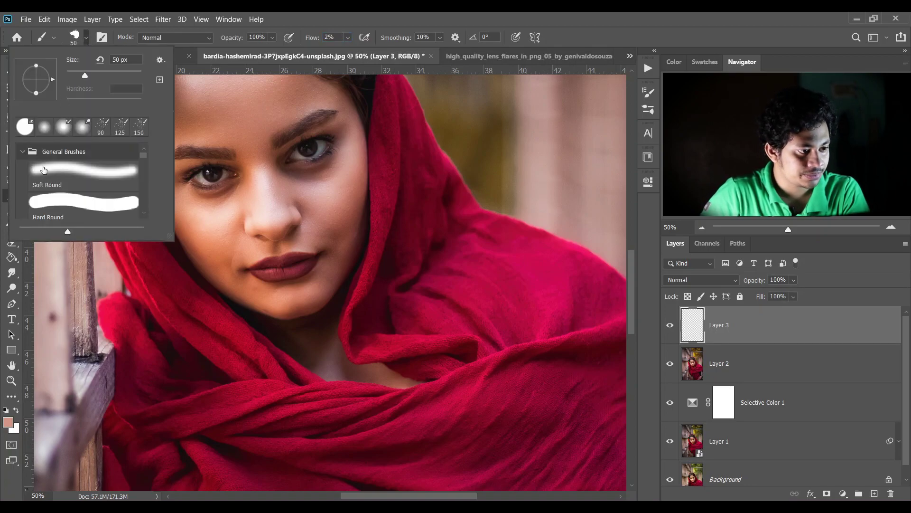
left_click(65, 174)
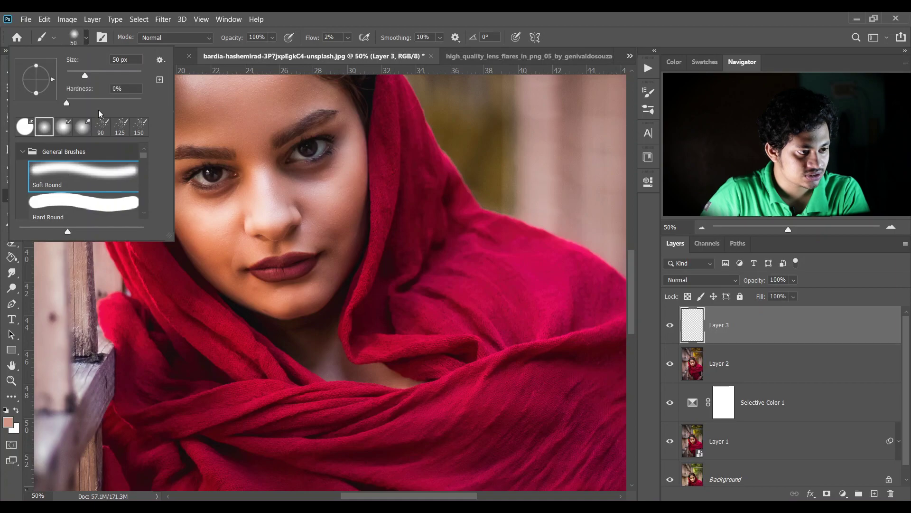
left_click(339, 24)
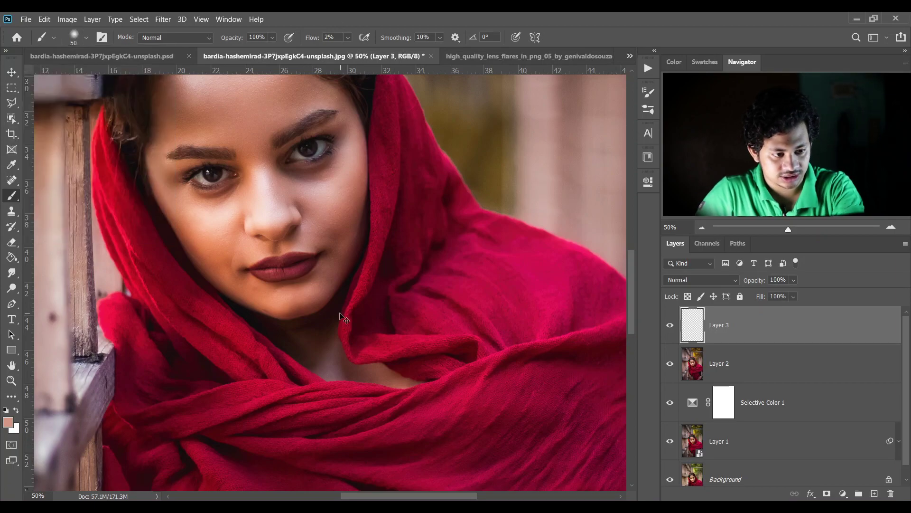
scroll(332, 266, "up", 1)
key("bracketright")
key("bracketright")
key("bracketright")
key("bracketright")
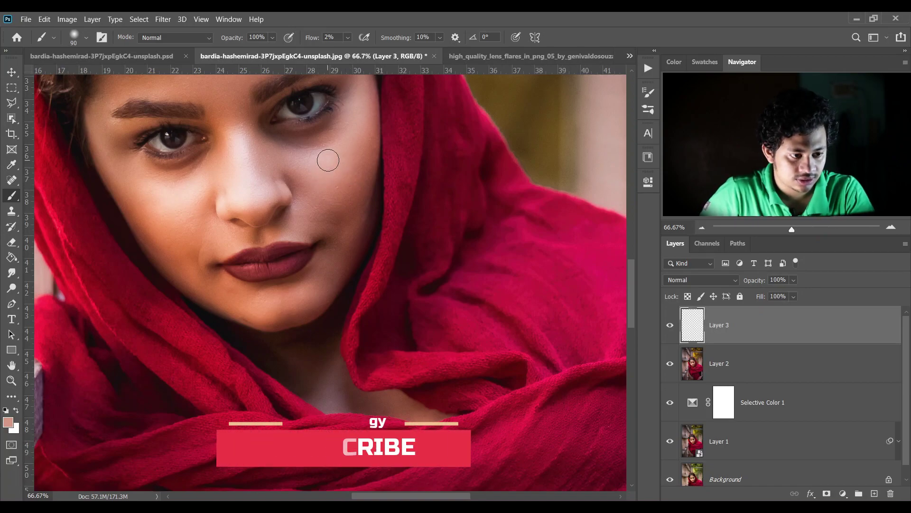
Even out the woman's left cheek below the eye by brushing sampled neighboring skin tones onto Layer 3
key("i")
left_click(332, 161)
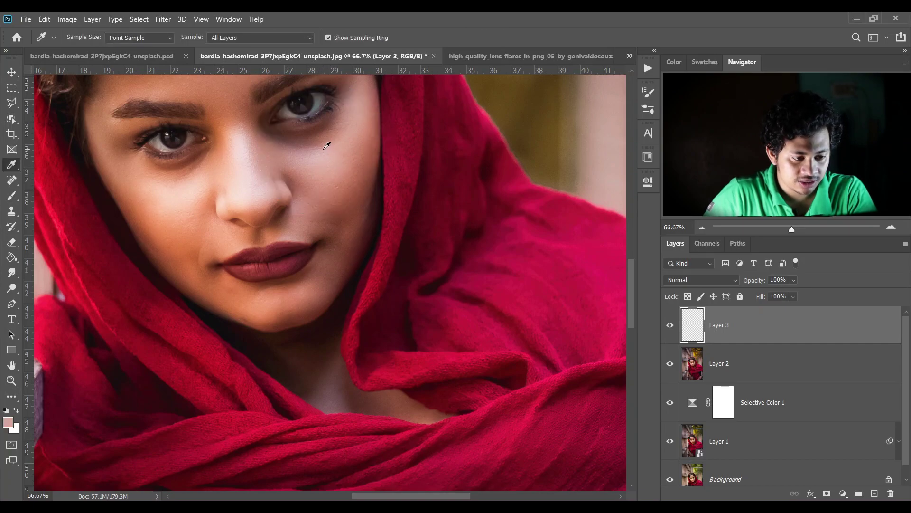
key("b")
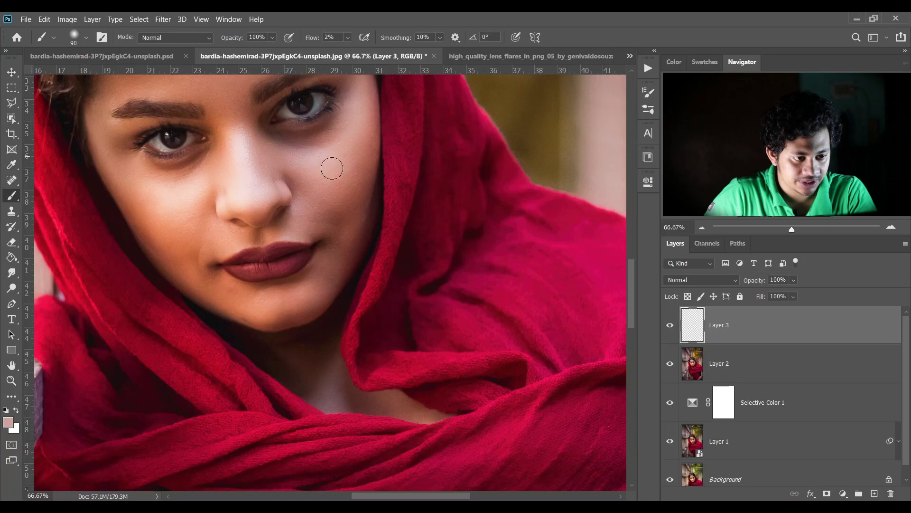
left_click(326, 177, "alt")
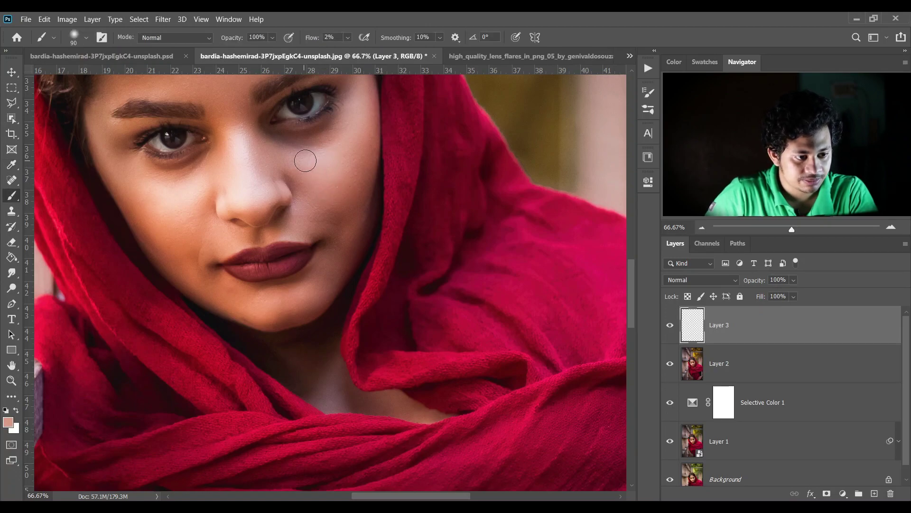
key("alt")
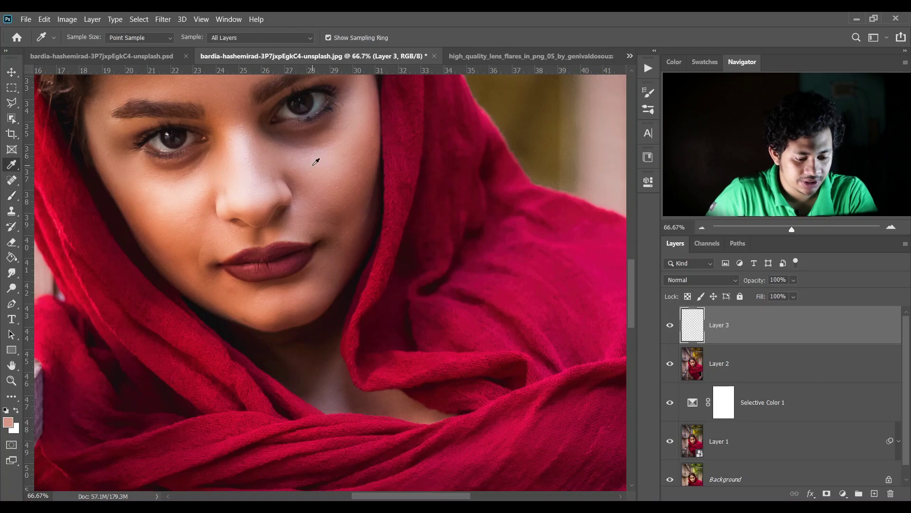
left_click(303, 161, "alt")
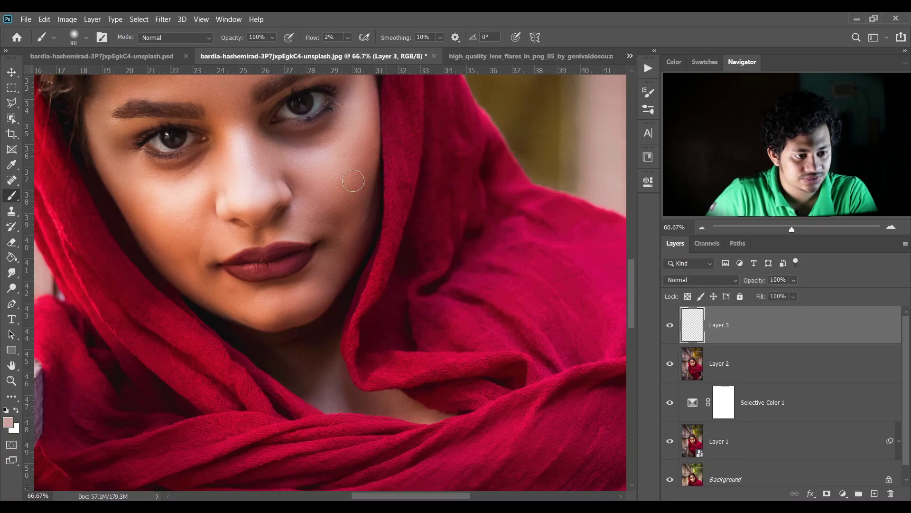
Paint skin tones sampled from the nose bridge over the area between the eyes on Layer 3
key("alt")
left_click(256, 153, "alt")
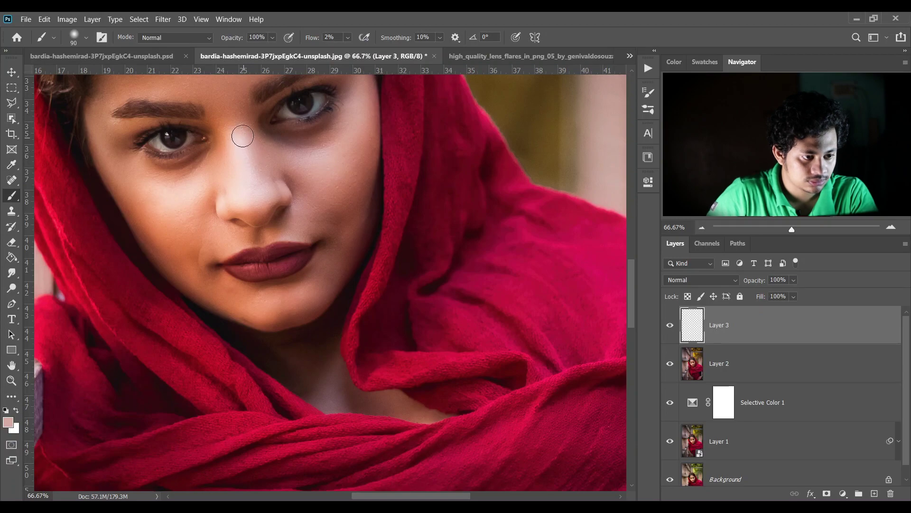
left_click(238, 125, "alt")
left_click(245, 145, "alt")
Smooth the woman's right cheek on Layer 3 by repeatedly sampling its light and mid skin tones and brushing them in
key("alt")
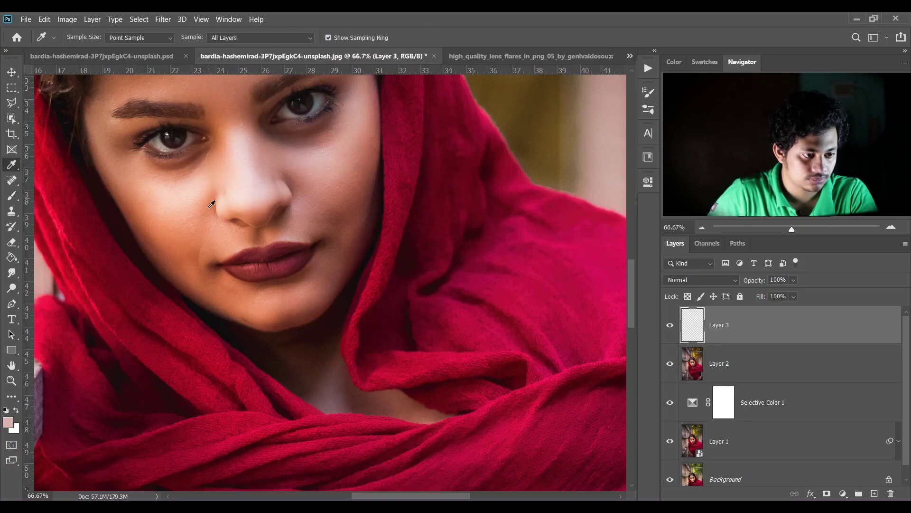
left_click(179, 223, "alt")
key("alt")
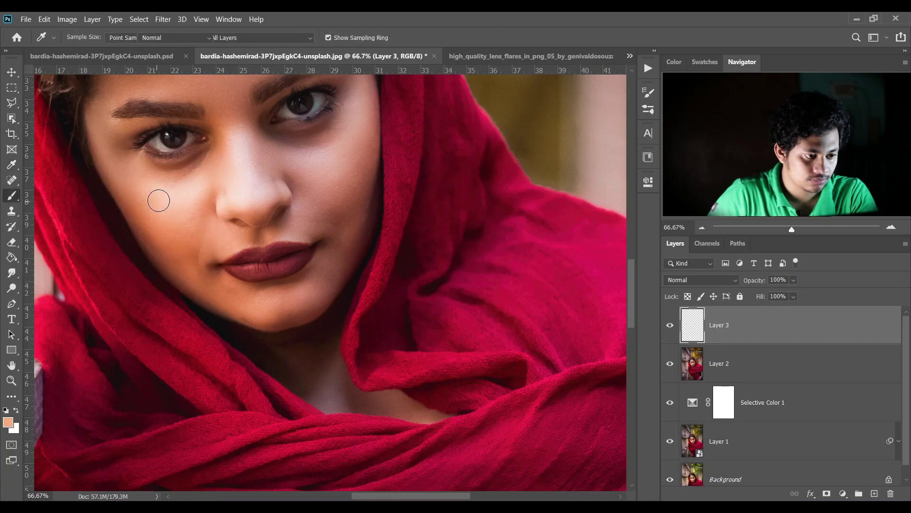
left_click(177, 192, "alt")
key("alt")
left_click(178, 188, "alt")
left_click(167, 214, "alt")
key("alt")
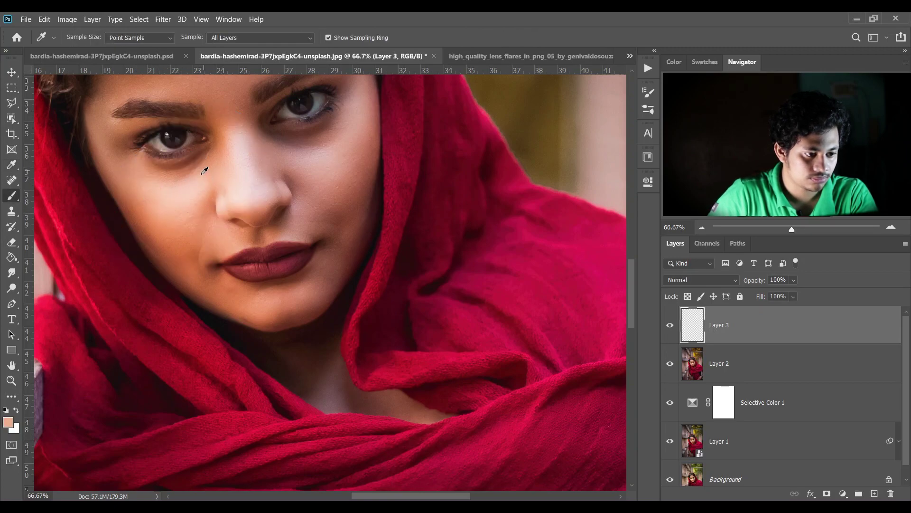
left_click(189, 184, "alt")
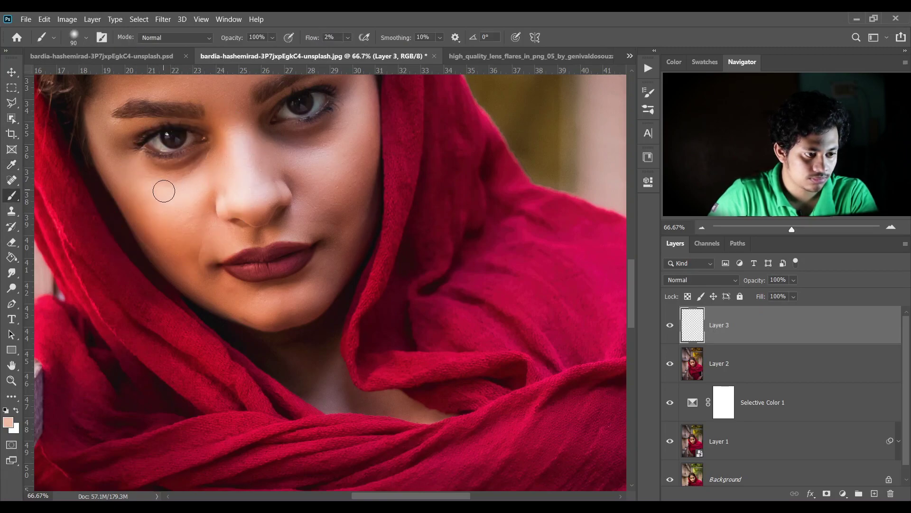
Blend the right cheek's outer edge, under-eye area and the skin beside the nose with resampled skin tones
left_click(129, 177, "alt")
left_click(197, 203, "alt")
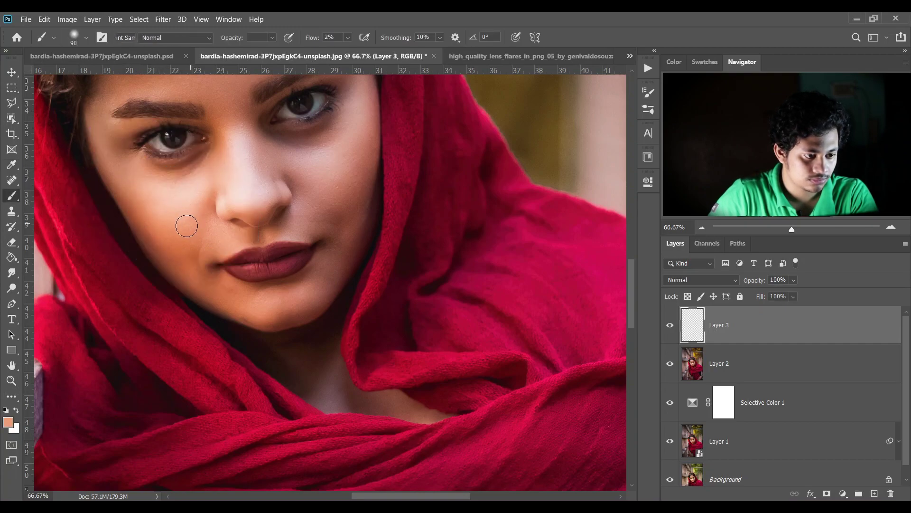
left_click(197, 199, "alt")
left_click(205, 173, "alt")
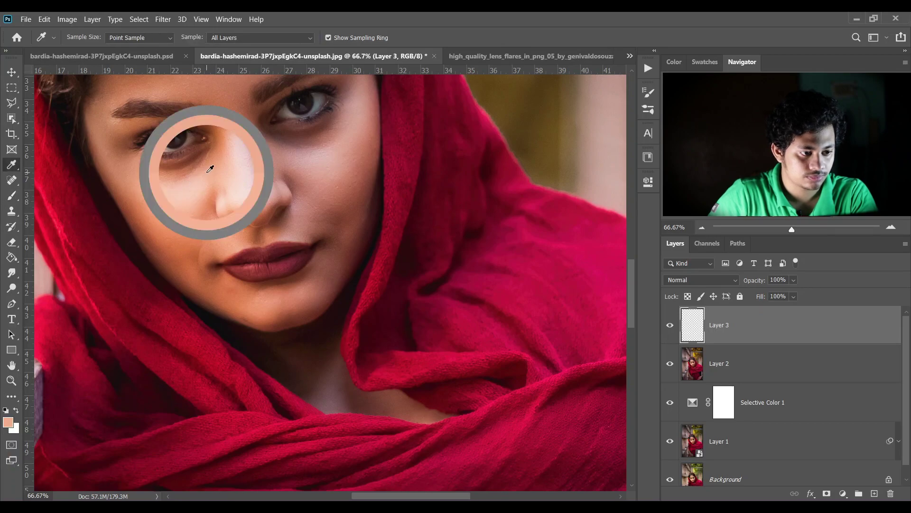
left_click(157, 173, "alt")
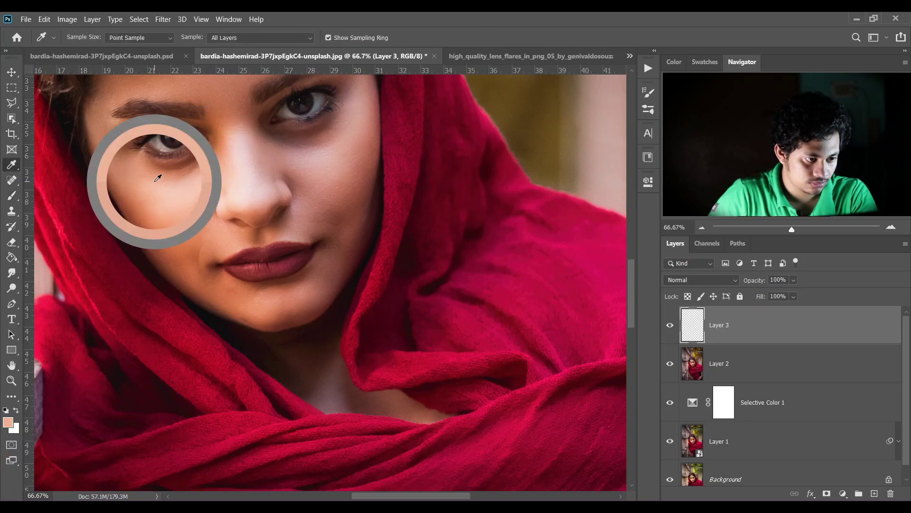
key("i")
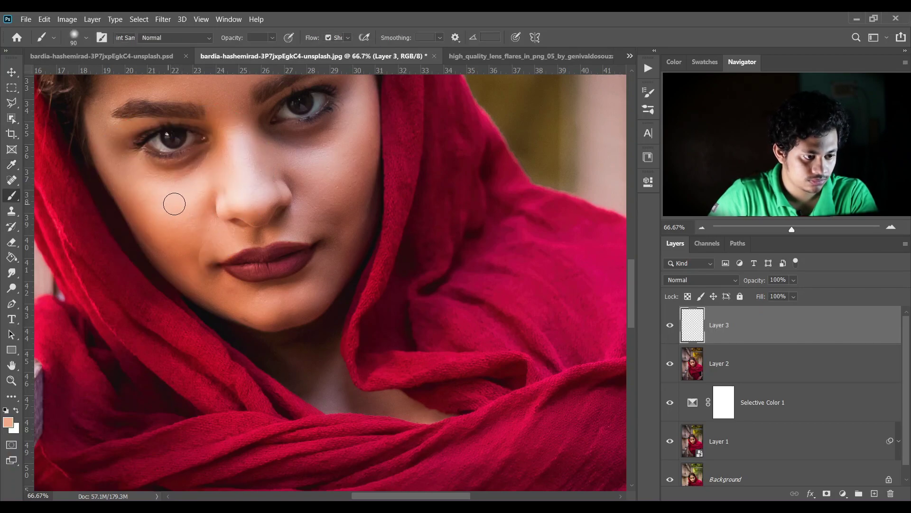
Blend the nose bridge, nose tip and left cheek on Layer 3 with skin tones sampled from each area
left_click(256, 153, "alt")
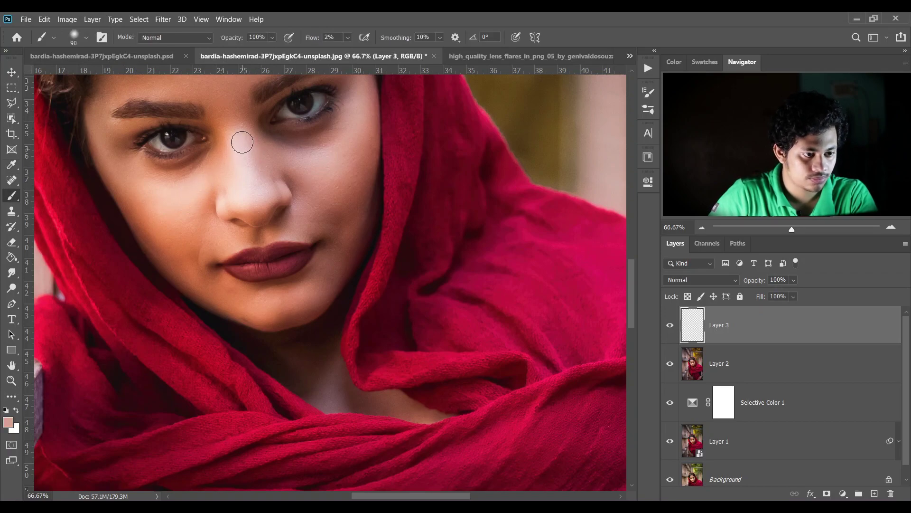
left_click(231, 148, "alt")
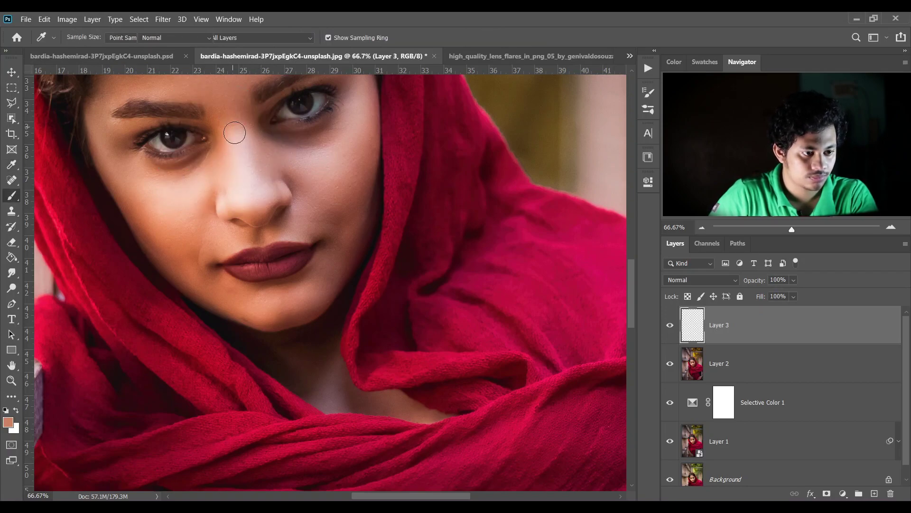
left_click(262, 203, "alt")
left_click(260, 198, "alt")
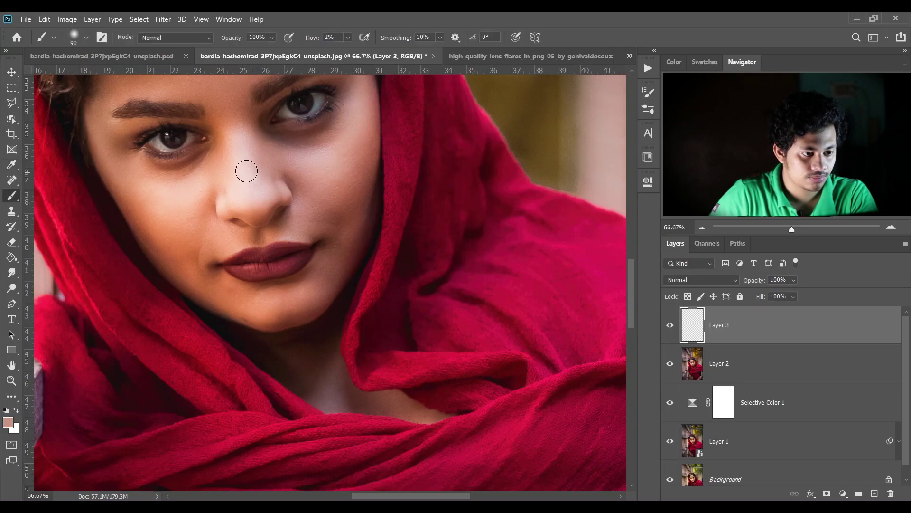
left_click(228, 176, "alt")
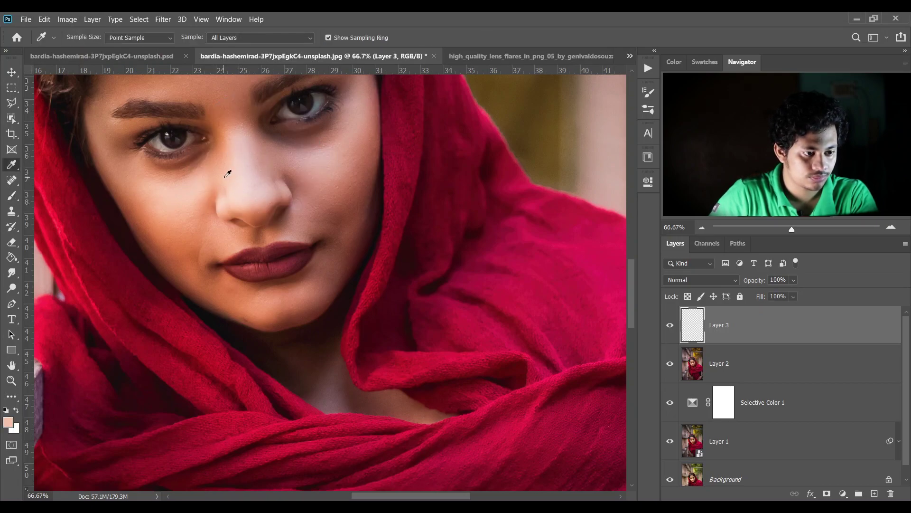
left_click(332, 177, "alt")
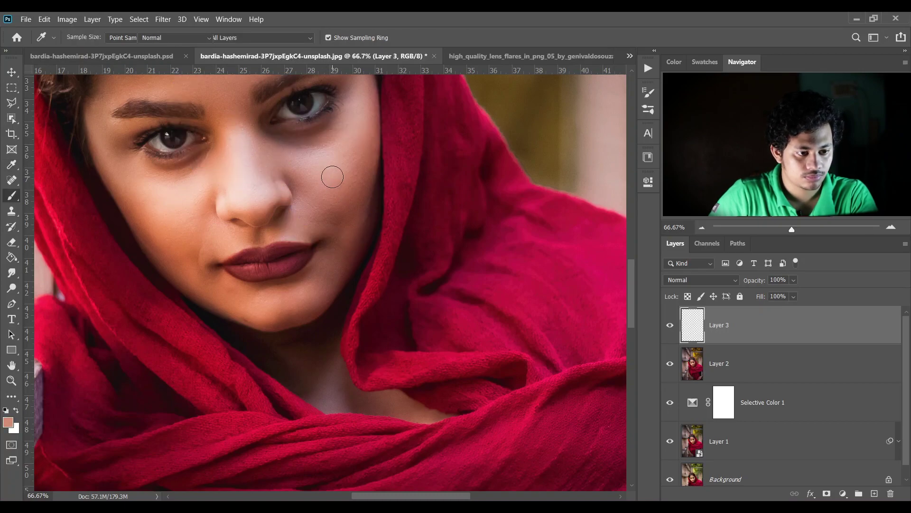
Toggle Layer 3's visibility repeatedly to compare the face before and after the skin retouch
left_click(670, 328)
left_click(669, 327)
left_click(670, 327)
left_click(669, 327)
left_click(669, 328)
left_click(670, 327)
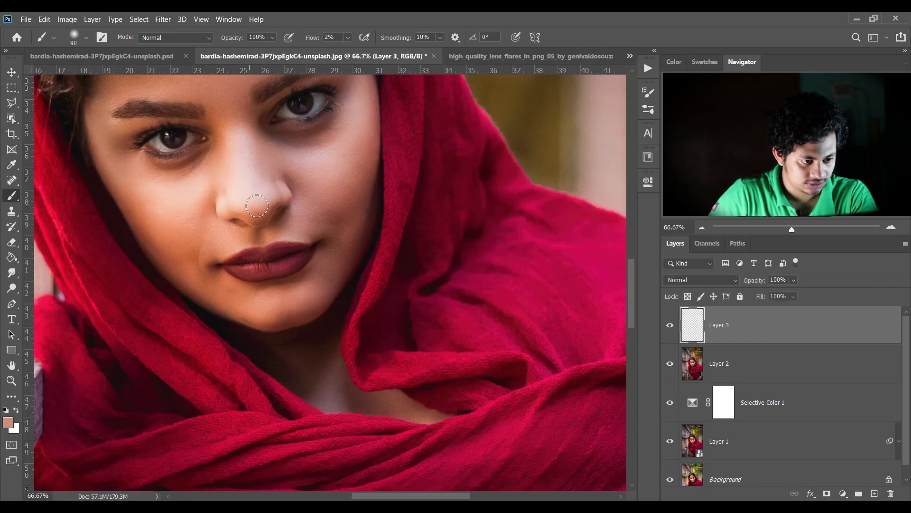
Paint sampled skin tones over the nose tip and forehead on Layer 3, and compare the face with the layer hidden and shown
left_click(242, 199, "alt")
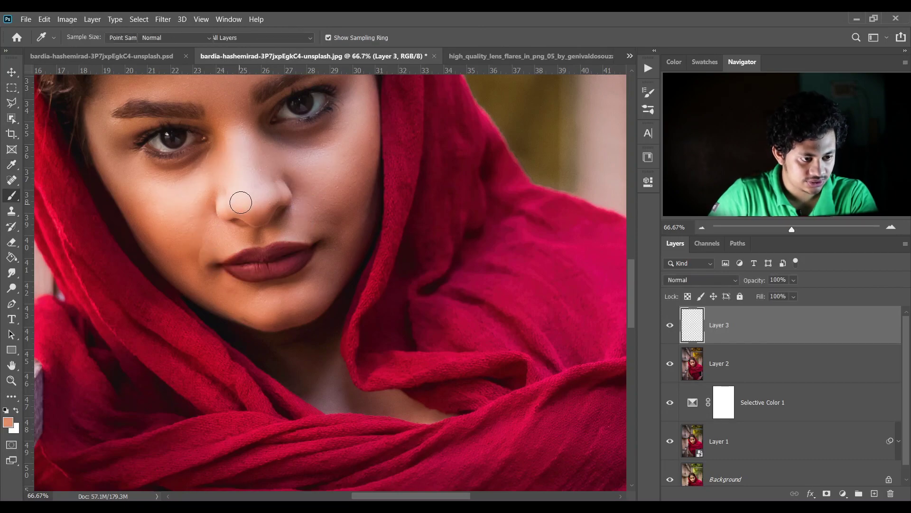
scroll(328, 212, "down", 2)
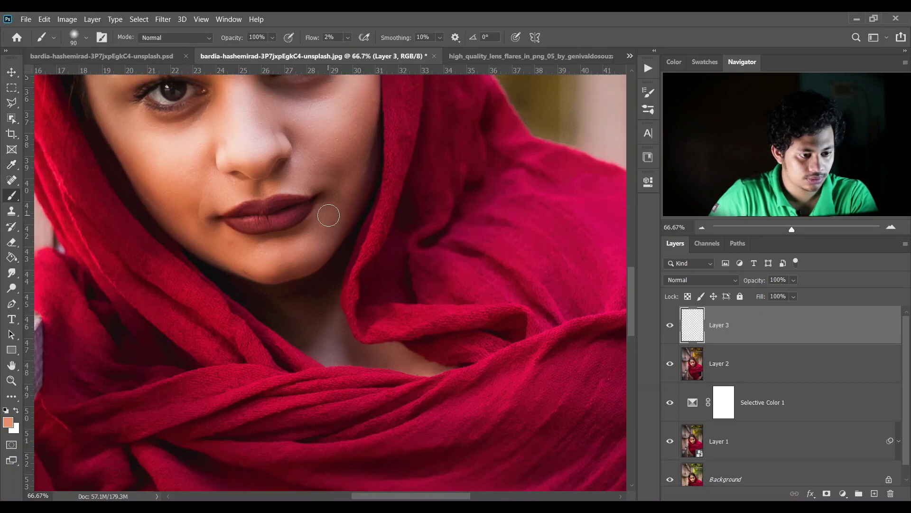
scroll(219, 147, "up", 5)
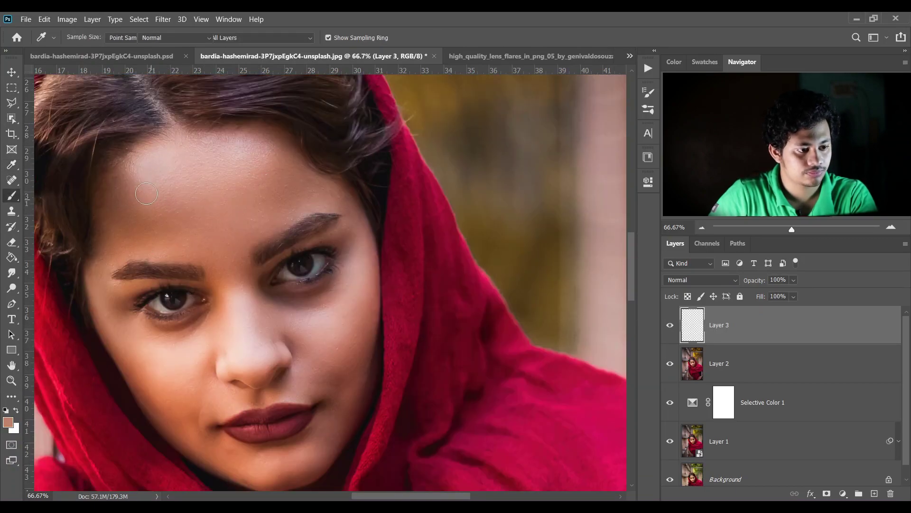
left_click(168, 171, "alt")
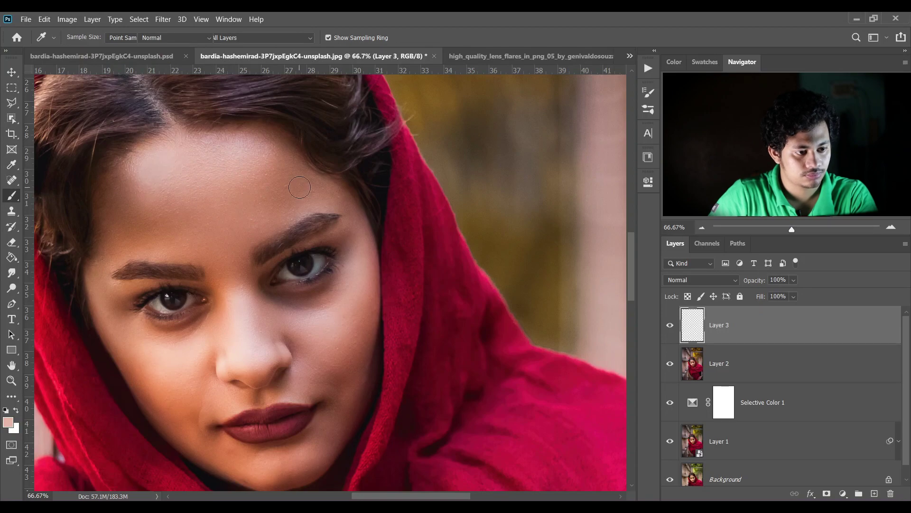
left_click(145, 196, "alt")
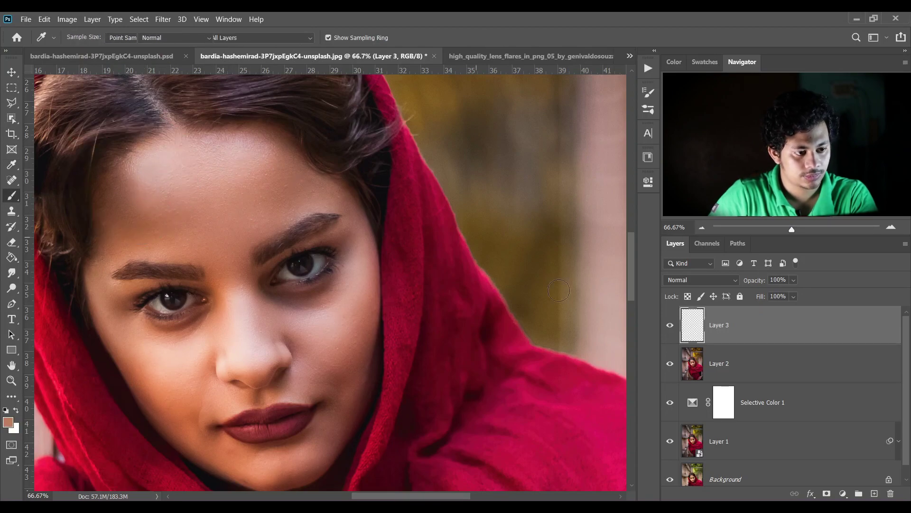
left_click(670, 326)
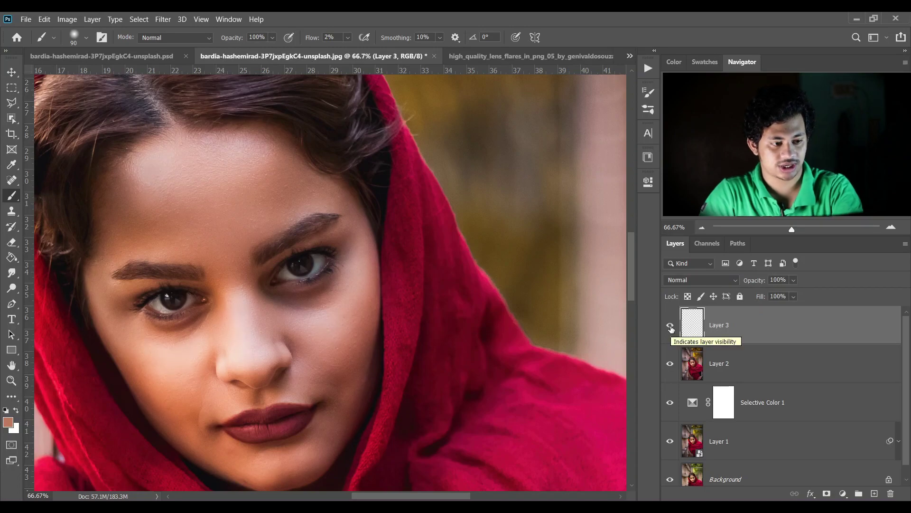
left_click(671, 326)
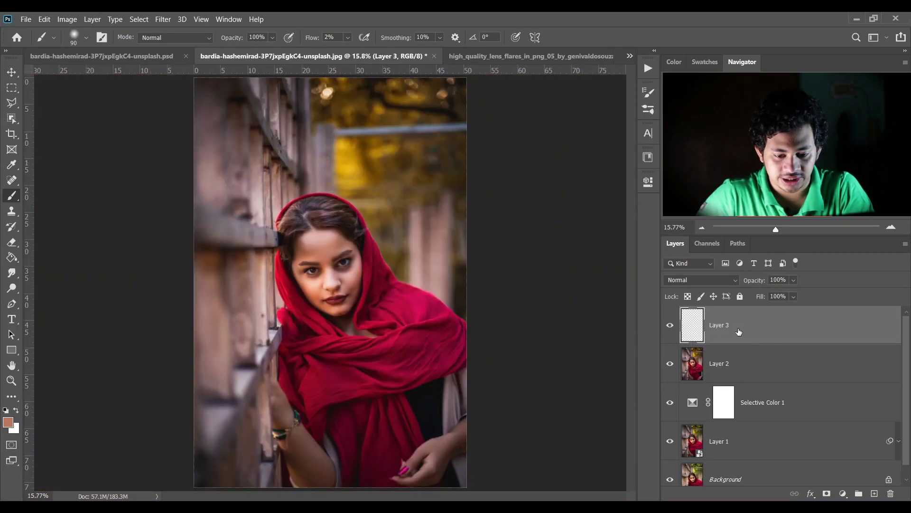
Add a Color Lookup adjustment layer above Layer 3 and load the FallColors.look 3D LUT
left_click(849, 493)
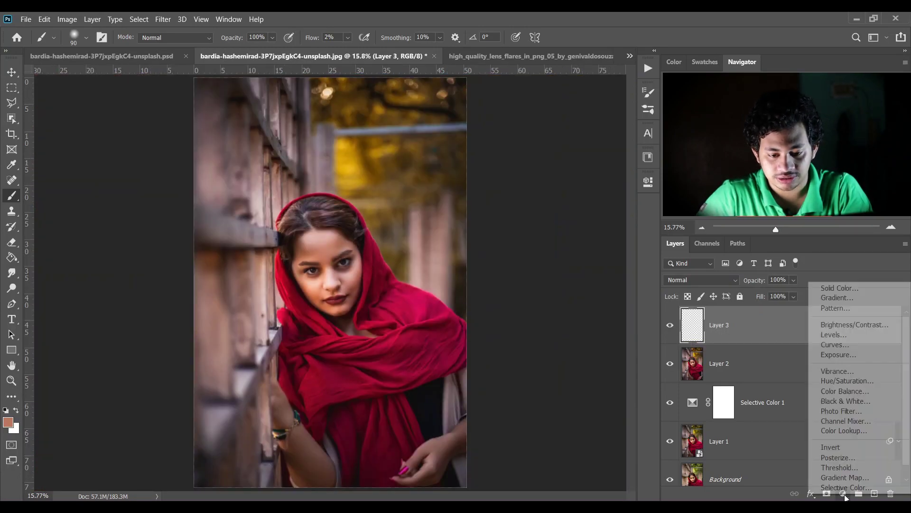
left_click(841, 432)
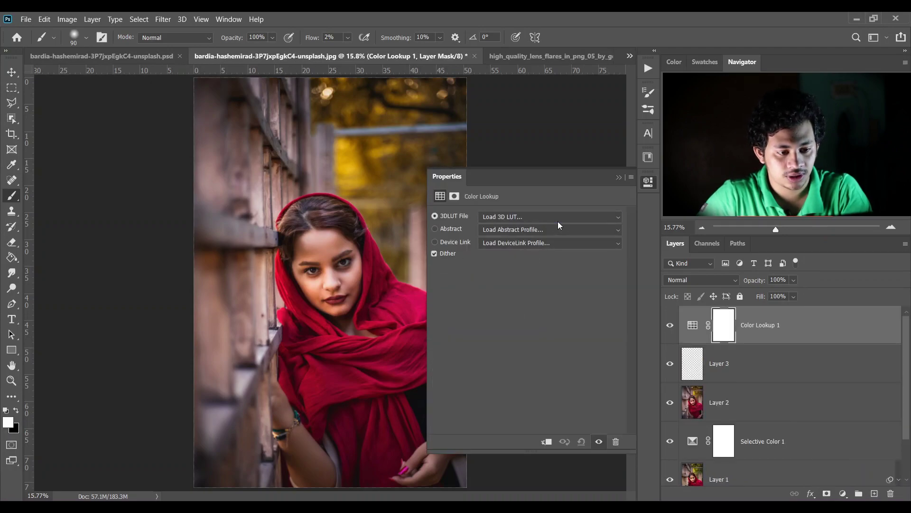
left_click(559, 217)
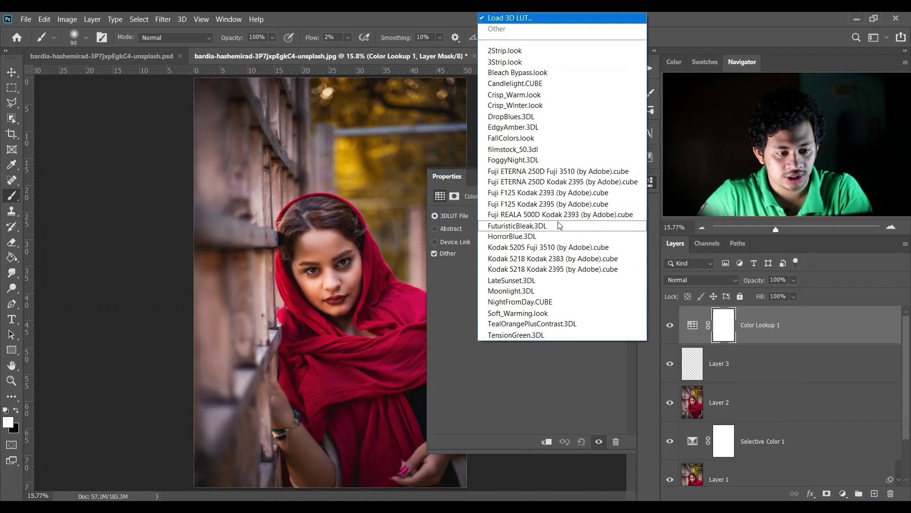
left_click(538, 143)
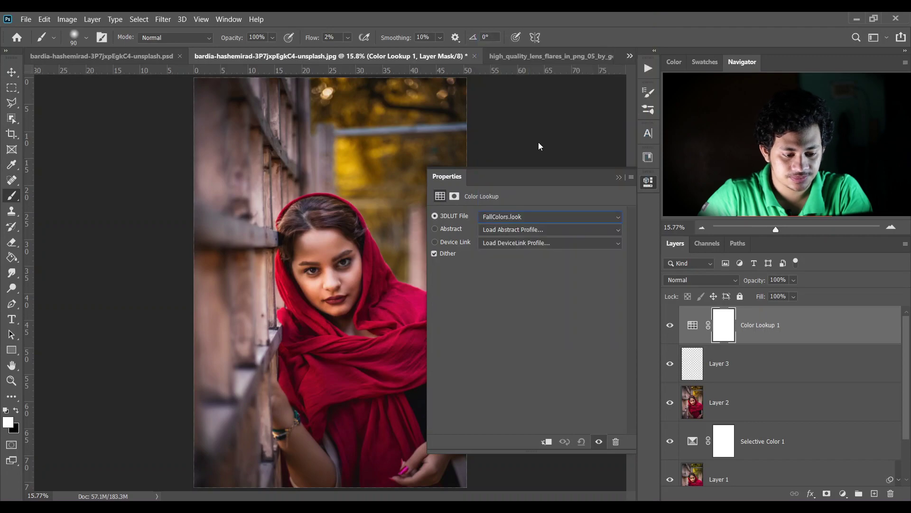
Lower the Color Lookup layer's opacity to 22% and compare the image with the layer hidden and shown
left_click(619, 178)
left_click_drag(795, 281, 764, 292)
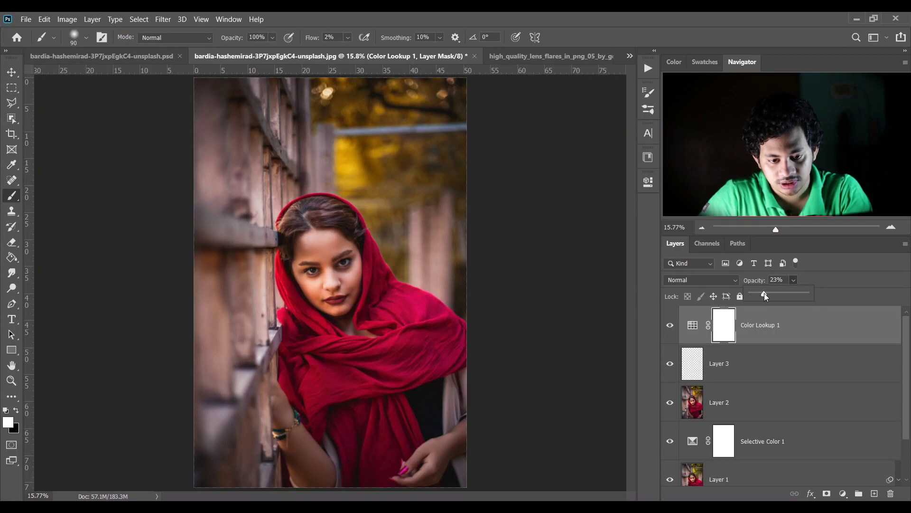
left_click(671, 327)
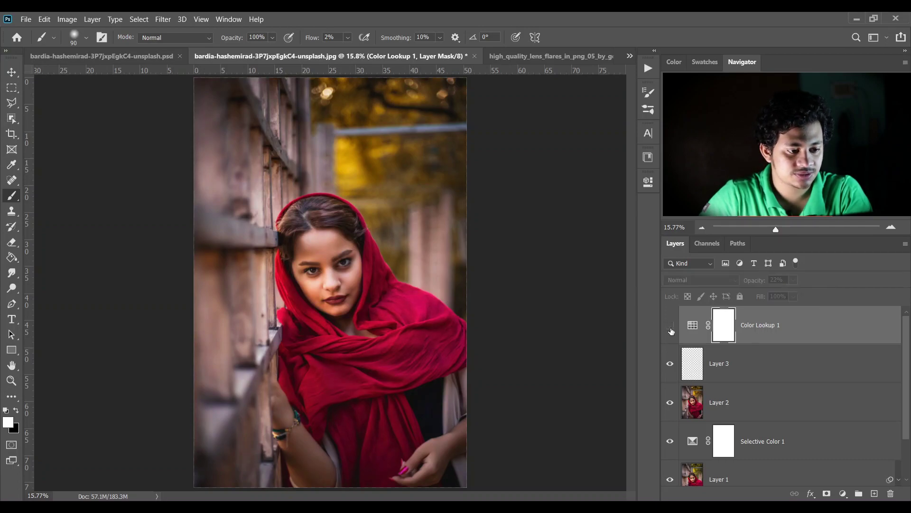
left_click(670, 327)
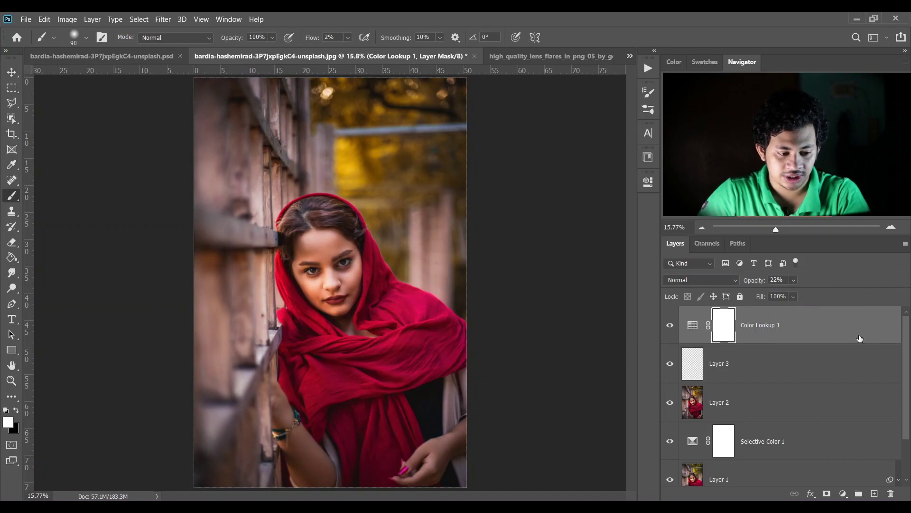
Add a Gradient Map adjustment layer above Color Lookup 1, using the Foreground to Background preset in white to black with Reverse enabled
left_click(844, 309)
left_click(842, 494)
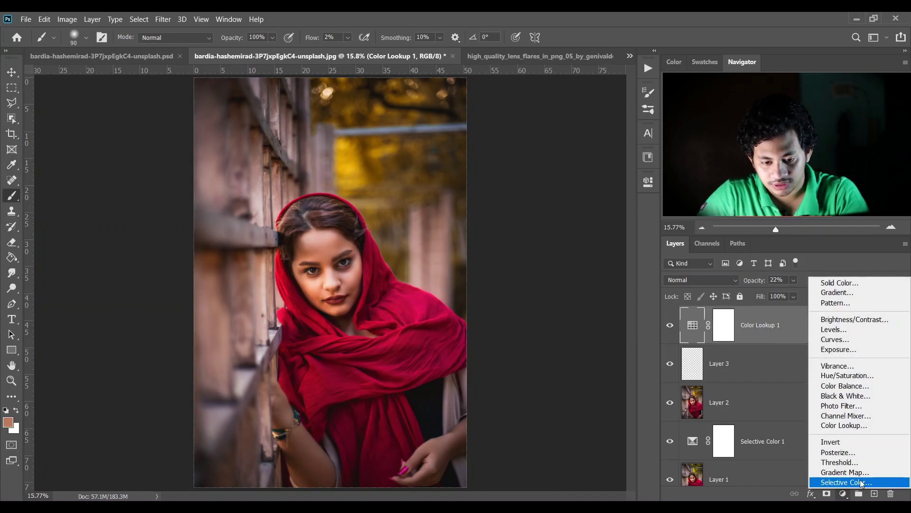
left_click(853, 472)
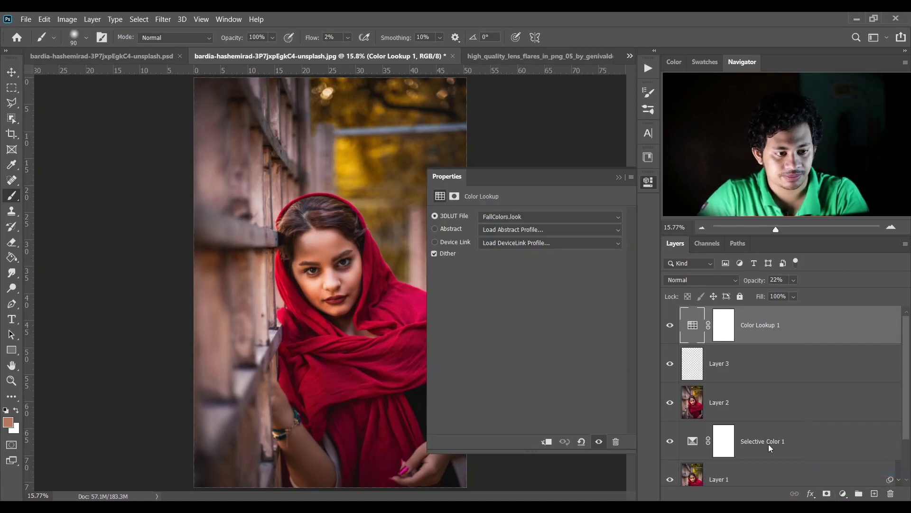
left_click(534, 227)
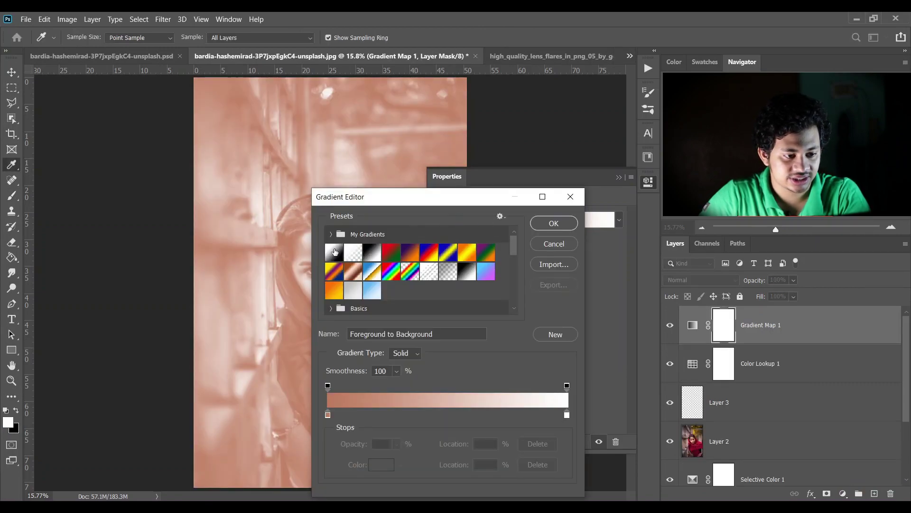
left_click(341, 251)
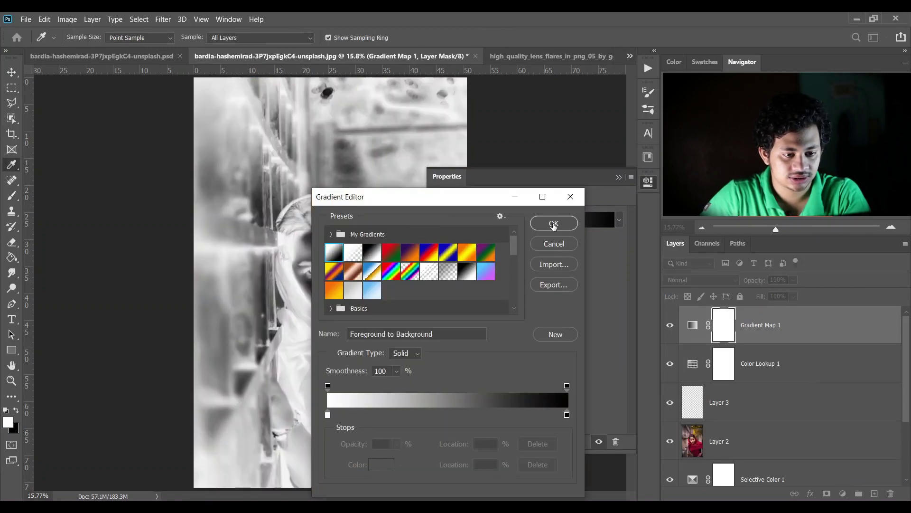
left_click(554, 224)
left_click(434, 244)
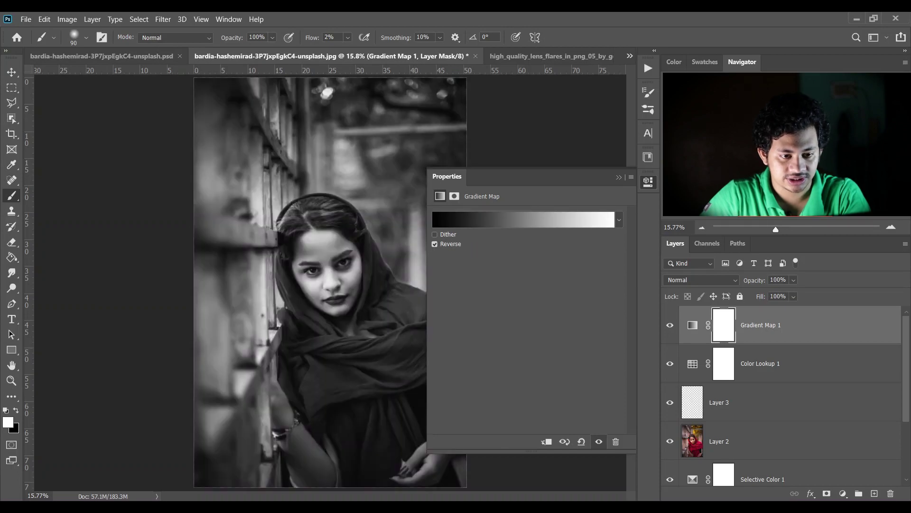
left_click(618, 179)
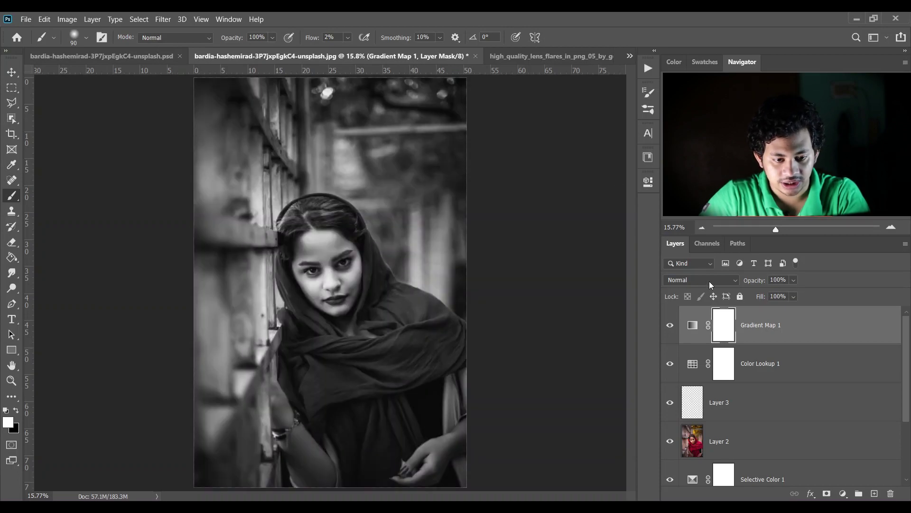
Blend Gradient Map 1 in Soft Light at 20% opacity and compare the image with the layer hidden and shown
left_click(709, 281)
left_click(684, 355)
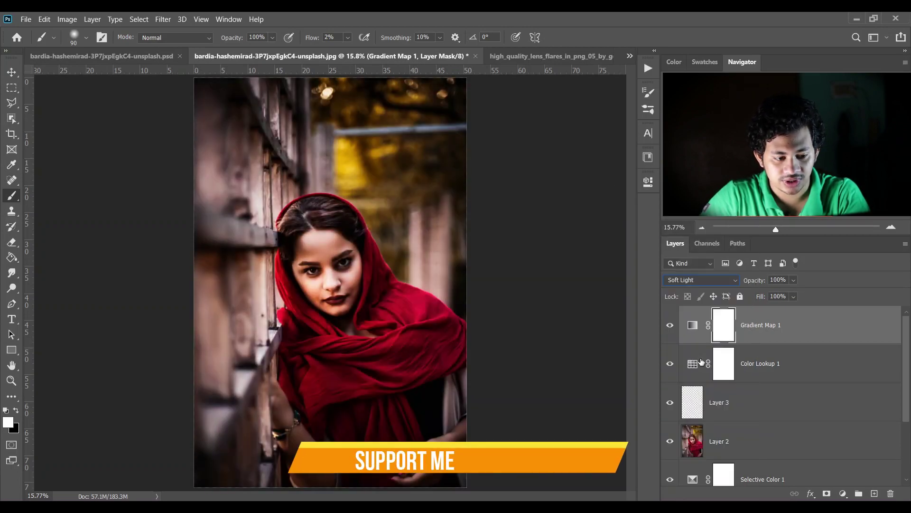
left_click(793, 280)
left_click(757, 293)
left_click_drag(758, 293, 762, 294)
left_click(669, 332)
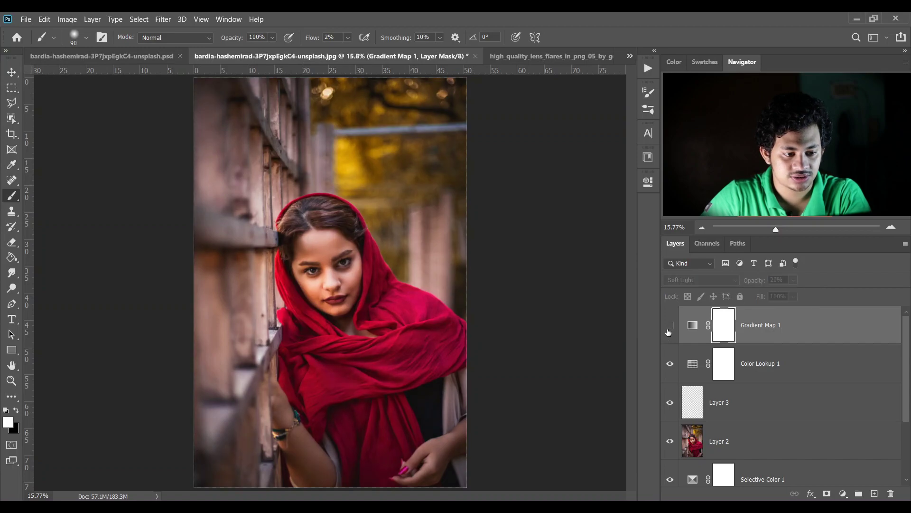
key("ctrl+2")
Add a second Gradient Map adjustment layer above Gradient Map 1 with the Gold 2 gradient preset
left_click(843, 493)
left_click(840, 480)
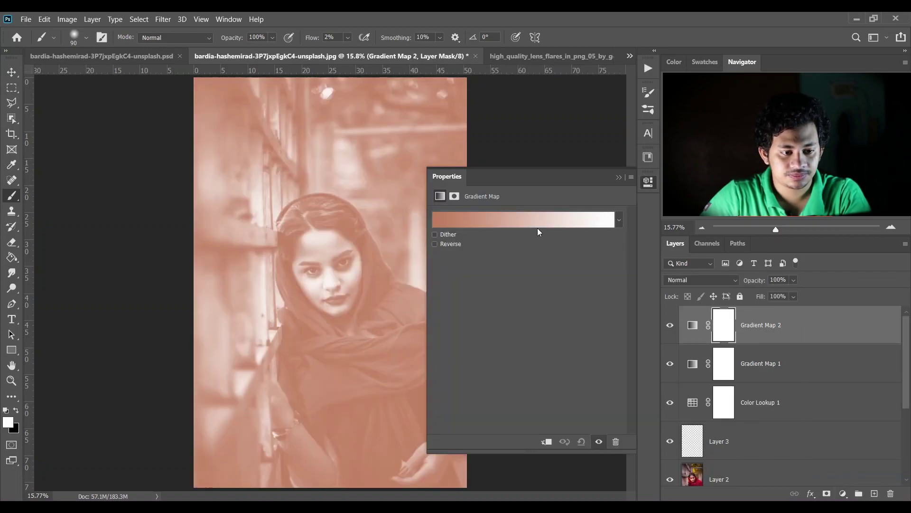
left_click(538, 227)
scroll(486, 272, "down", 5)
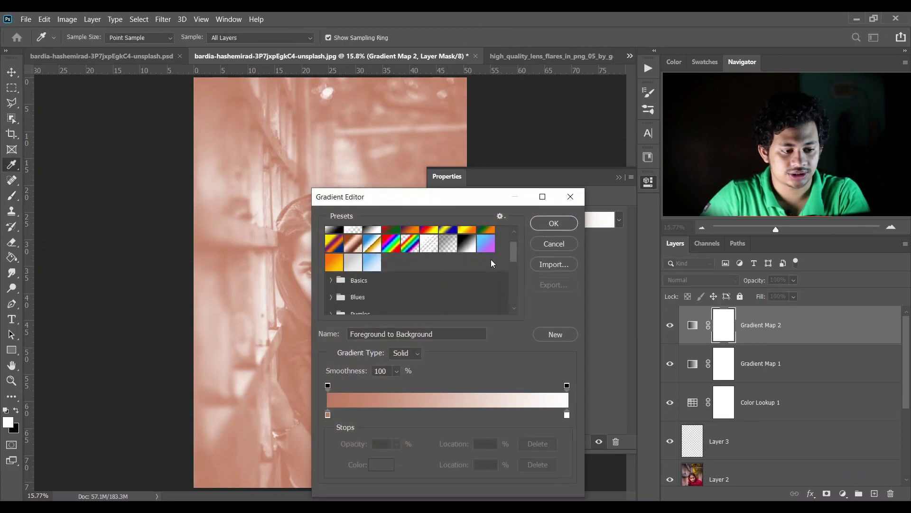
scroll(486, 272, "down", 3)
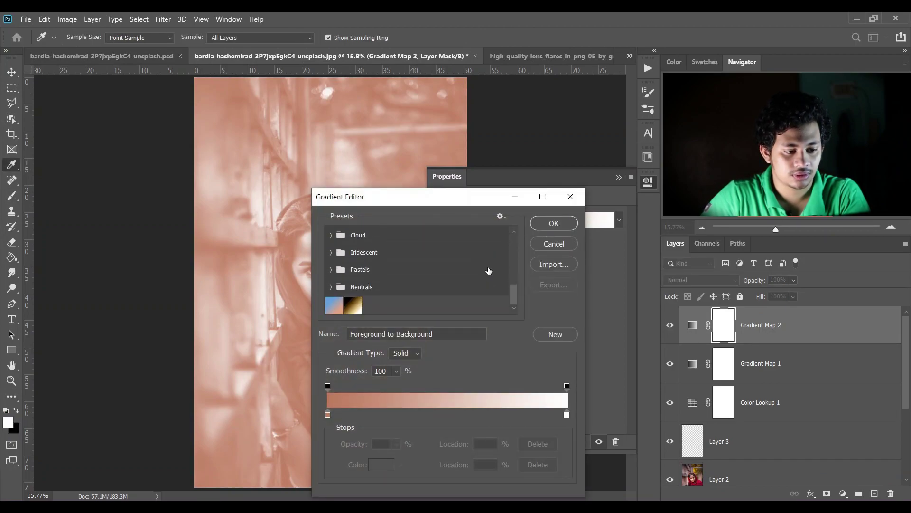
left_click(355, 306)
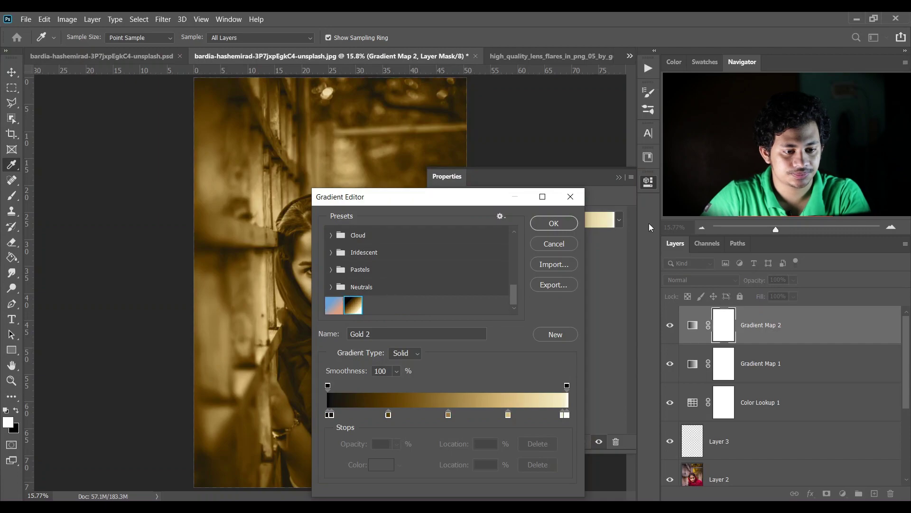
left_click(554, 223)
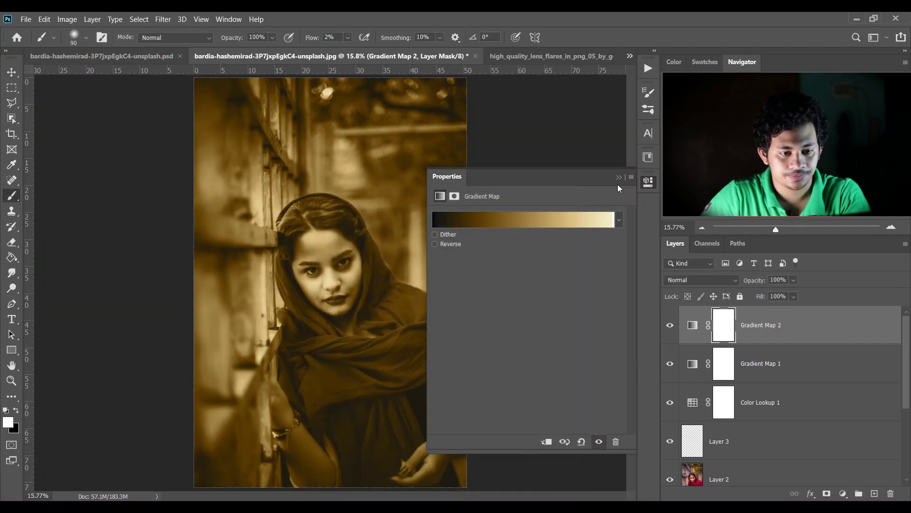
left_click(619, 179)
Blend Gradient Map 2 in Soft Light at 25% opacity and compare the image with the layer hidden and shown
left_click(706, 280)
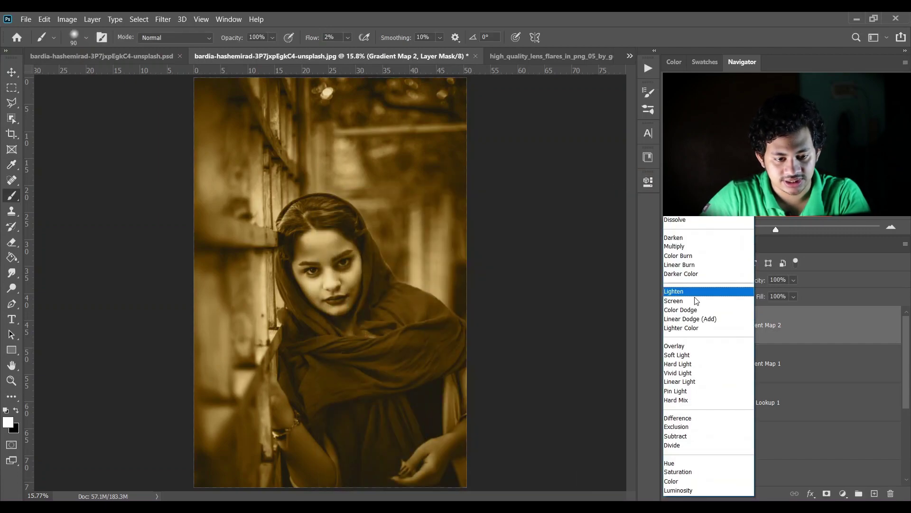
left_click(683, 354)
left_click(794, 280)
left_click(760, 293)
left_click_drag(762, 294, 764, 294)
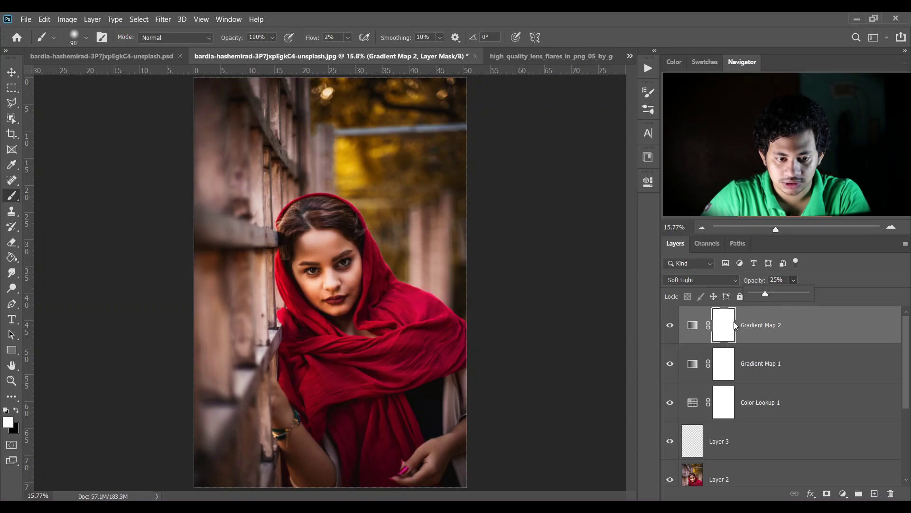
left_click(670, 326)
left_click(670, 327)
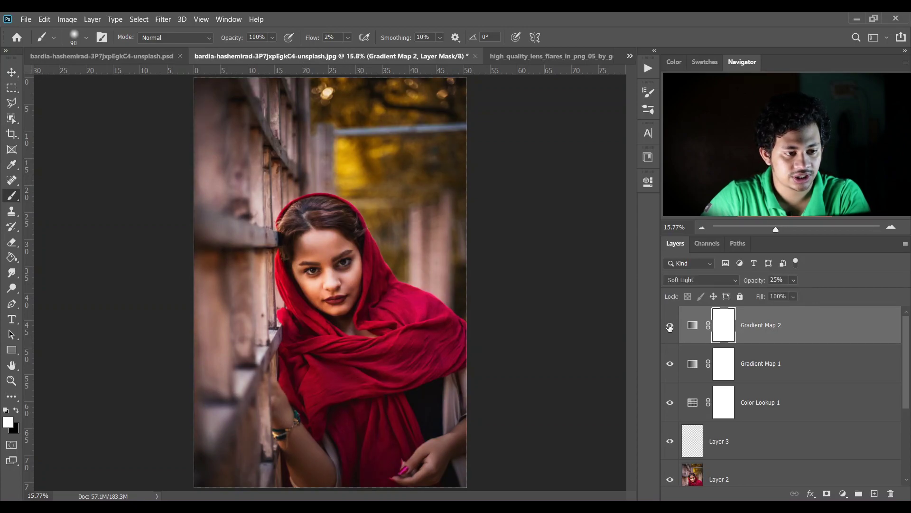
Create an empty layer above Gradient Map 2 and prepare a soft round brush with black paint and 100% flow
left_click(769, 340)
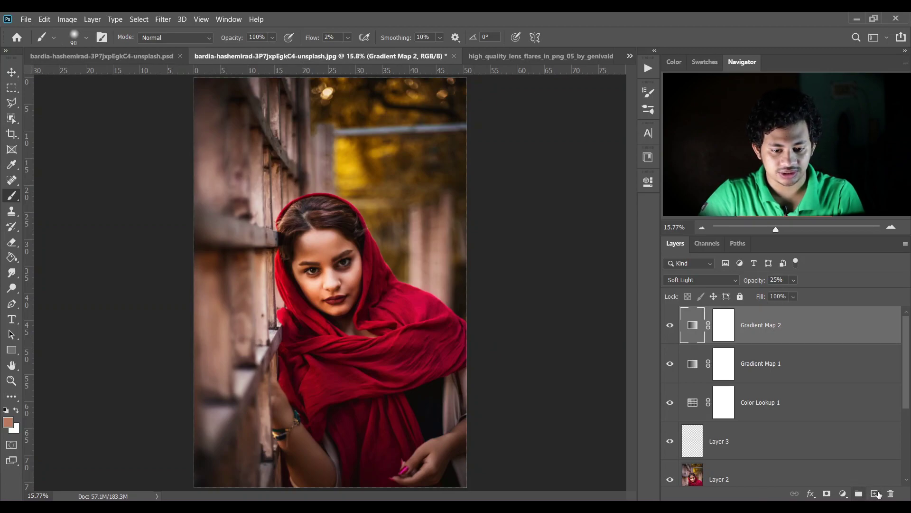
left_click(876, 493)
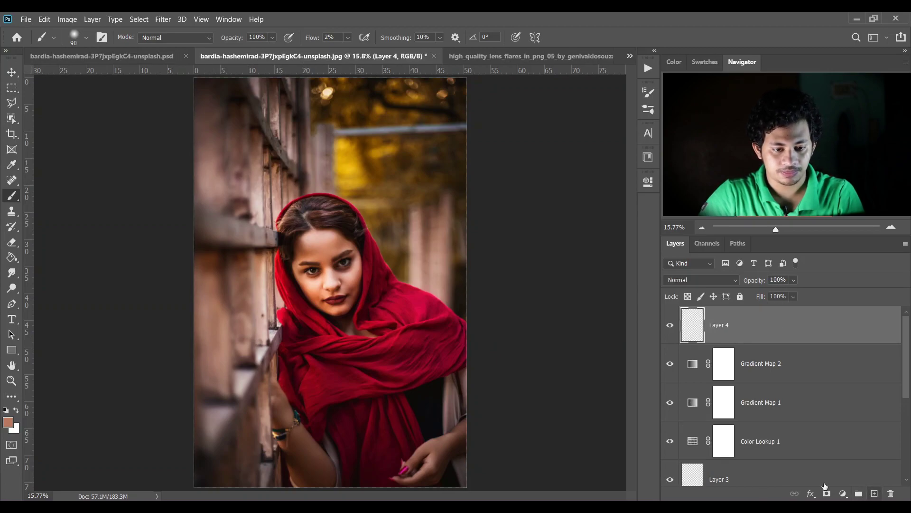
left_click(85, 38)
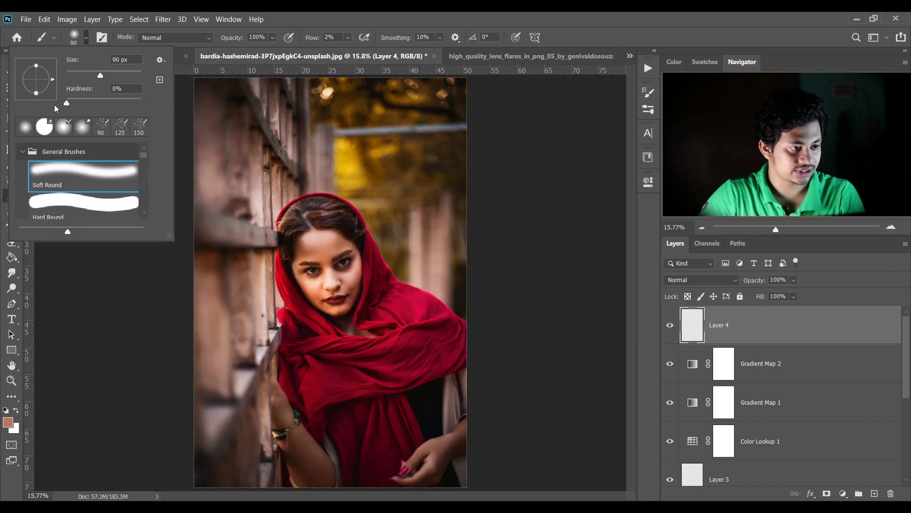
left_click(5, 410)
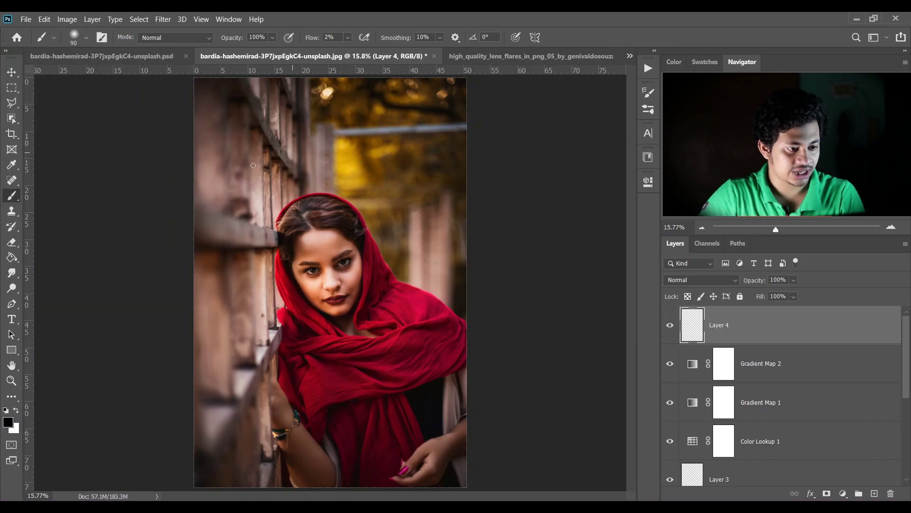
left_click(348, 37)
left_click_drag(369, 56, 410, 56)
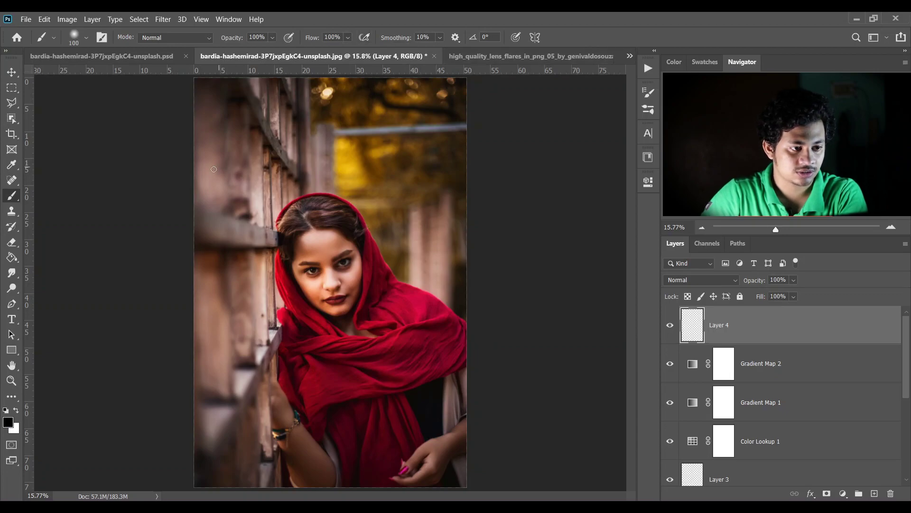
Paint black over the photo's upper left edge on Layer 4 with a soft brush enlarged to about 2400 px
key("bracketright")
key("bracketright")
key("bracketright")
key("bracketright")
key("bracketright")
key("bracketright")
key("bracketright")
key("bracketright")
key("bracketright")
key("bracketright")
key("bracketright")
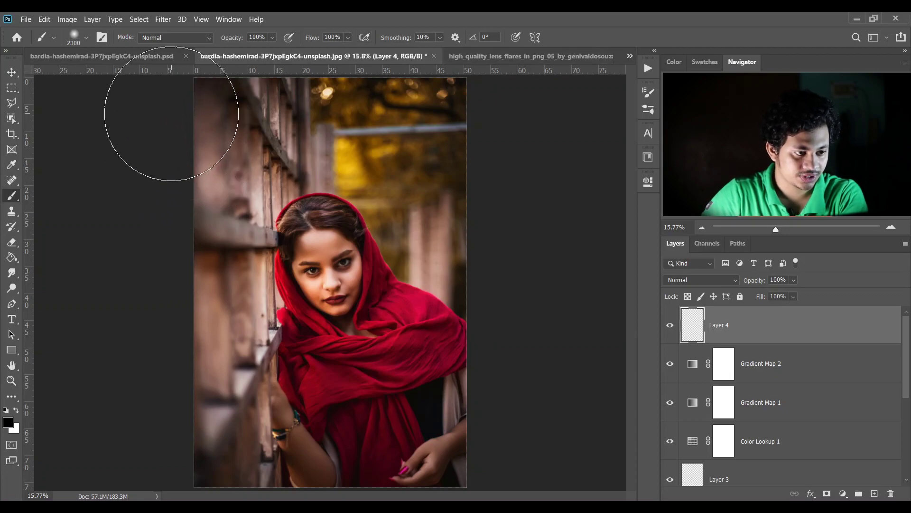
left_click_drag(152, 112, 166, 185)
Set Layer 4 to the Soft Light blend mode at 46% opacity
left_click(708, 280)
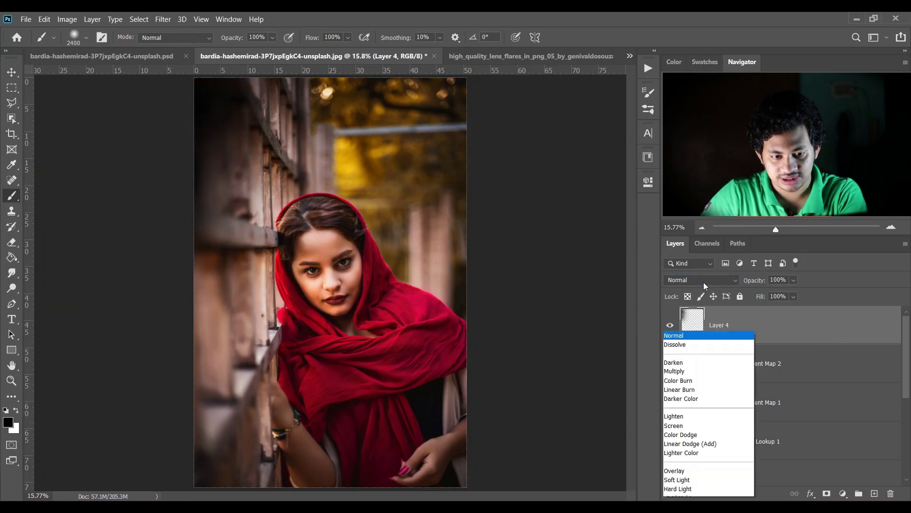
left_click(678, 354)
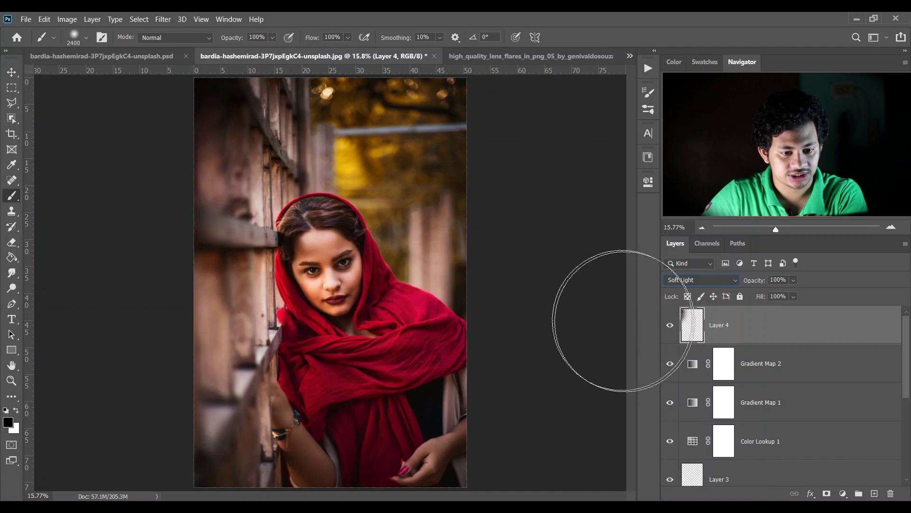
left_click_drag(778, 295, 777, 295)
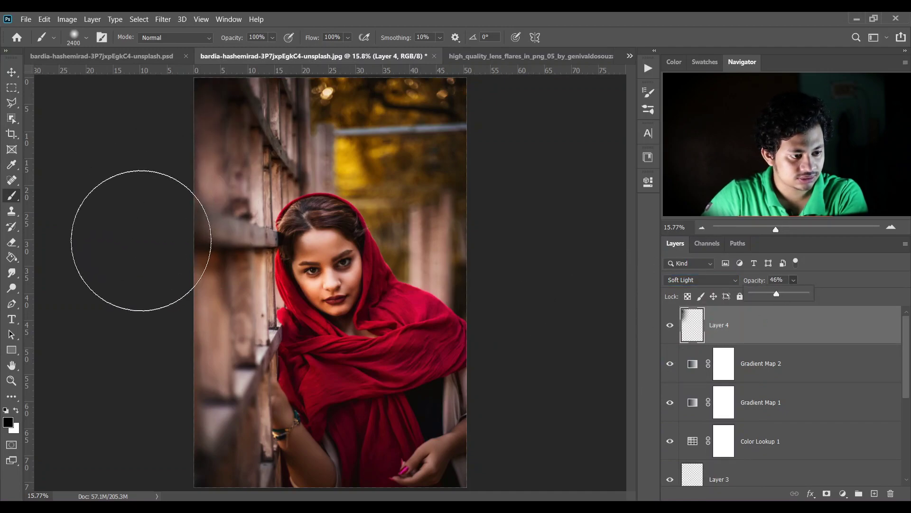
Darken the photo's left edge from top to bottom on Layer 4 with large black brush strokes
key("bracketleft")
key("bracketleft")
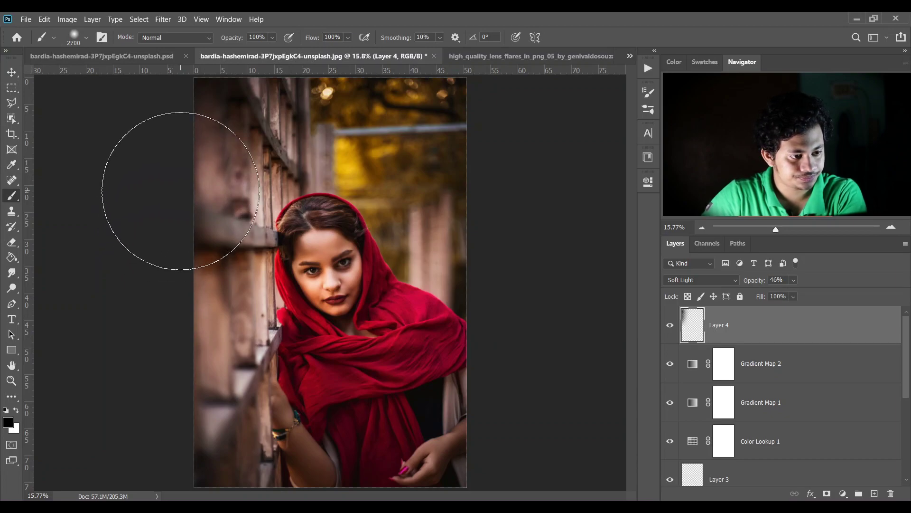
left_click_drag(210, 173, 203, 167)
key("bracketleft")
key("bracketleft")
key("bracketleft")
key("bracketleft")
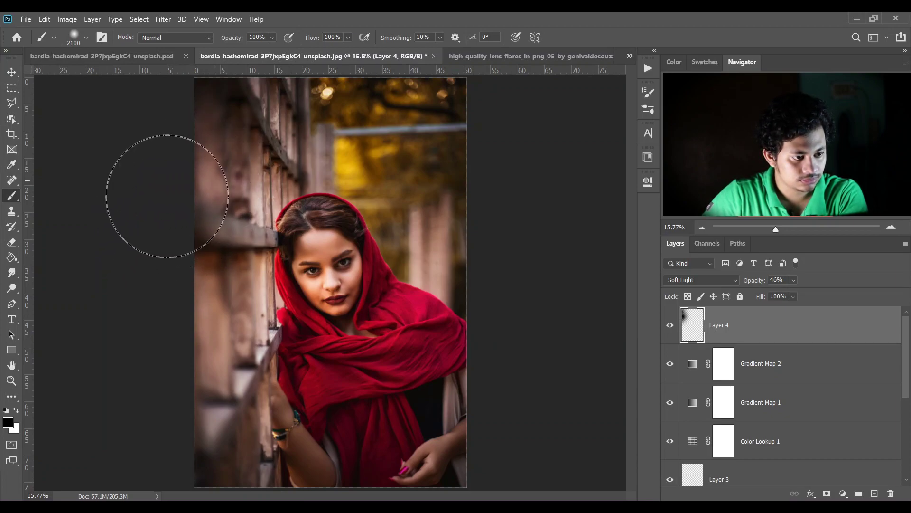
left_click_drag(146, 370, 173, 304)
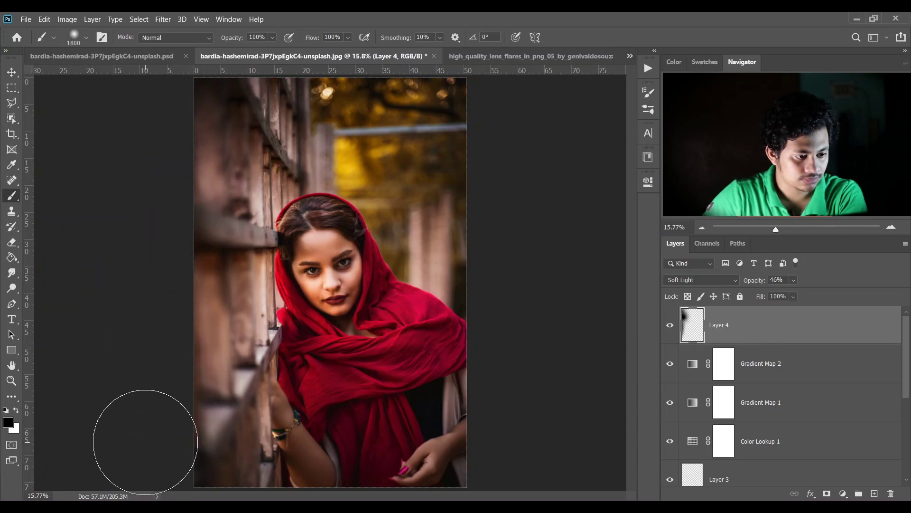
mouse_move(176, 409)
left_mouse_down()
mouse_move(205, 470)
mouse_move(236, 481)
mouse_move(201, 408)
left_mouse_up()
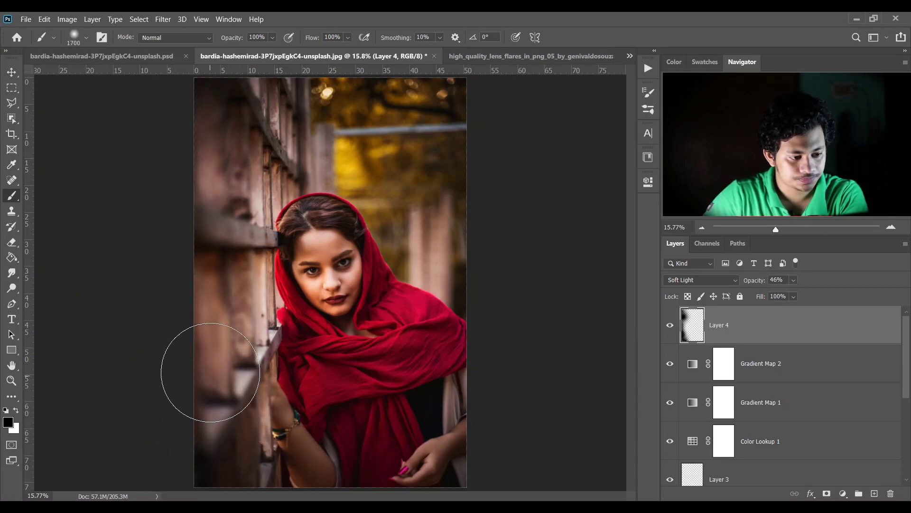
Darken the wooden wall beside the woman up to the photo's top edge, reducing the black brush to 900 px
key("bracketleft")
key("bracketleft")
key("bracketleft")
key("bracketleft")
key("bracketleft")
mouse_move(225, 292)
left_mouse_down()
mouse_move(197, 278)
mouse_move(184, 413)
mouse_move(163, 206)
left_mouse_up()
key("bracketleft")
key("bracketleft")
key("bracketleft")
key("bracketleft")
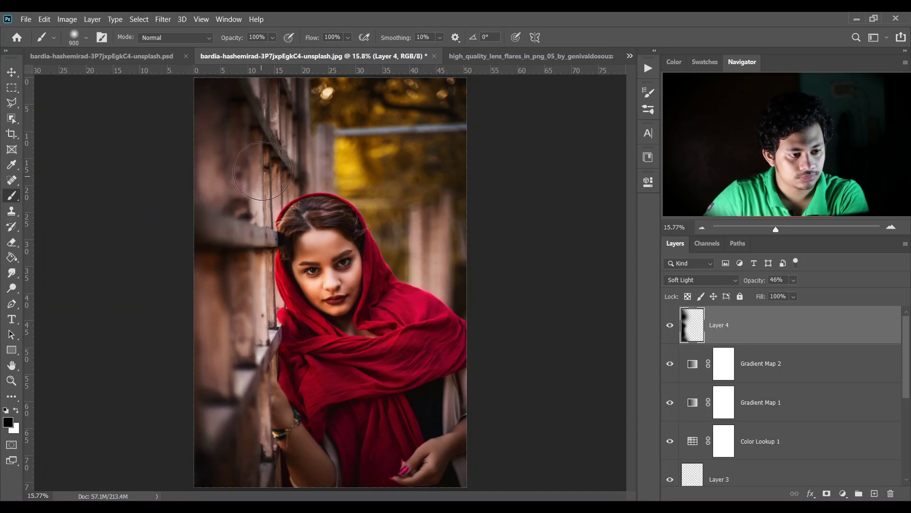
mouse_move(258, 203)
left_mouse_down()
mouse_move(266, 104)
mouse_move(265, 114)
mouse_move(290, 91)
mouse_move(269, 76)
left_mouse_up()
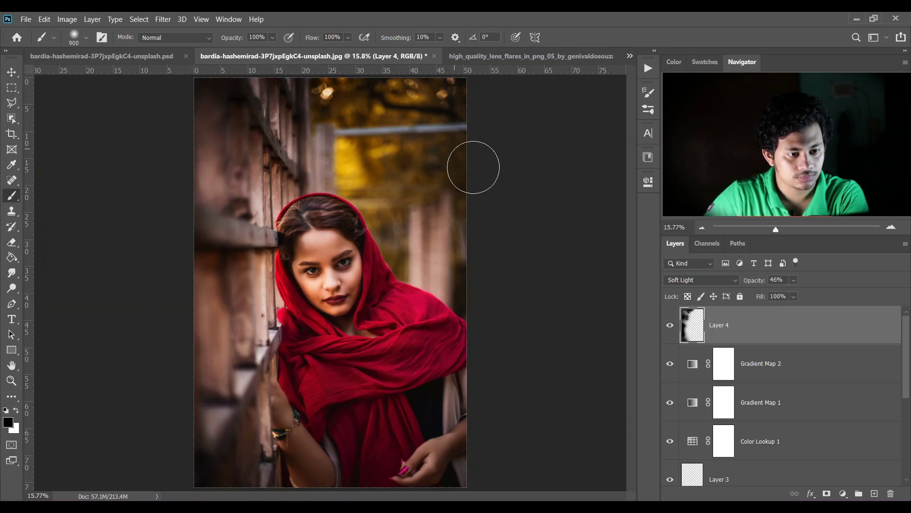
Paint black along the photo's right and bottom edges on Layer 4 with a moderately enlarged brush to complete the vignette
key("bracketright")
key("bracketright")
key("bracketright")
key("bracketright")
mouse_move(477, 100)
left_mouse_down()
mouse_move(409, 81)
mouse_move(320, 109)
mouse_move(350, 139)
mouse_move(244, 156)
mouse_move(264, 111)
mouse_move(224, 229)
mouse_move(204, 173)
mouse_move(184, 357)
mouse_move(247, 178)
mouse_move(267, 171)
mouse_move(248, 213)
mouse_move(257, 311)
mouse_move(237, 342)
mouse_move(249, 343)
mouse_move(239, 359)
mouse_move(256, 465)
left_mouse_up()
key("bracketleft")
key("bracketleft")
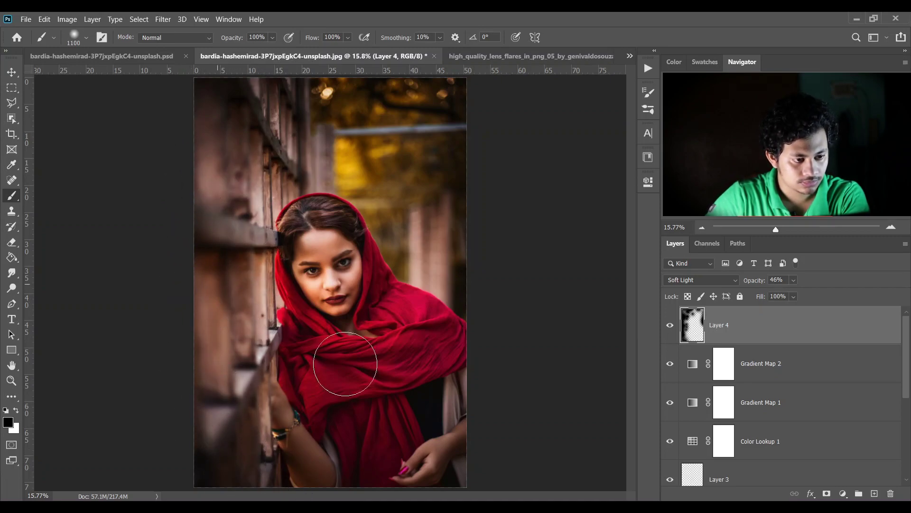
Compare the image with Layer 4 hidden and shown, and inspect the woman's face up close
left_click(669, 325)
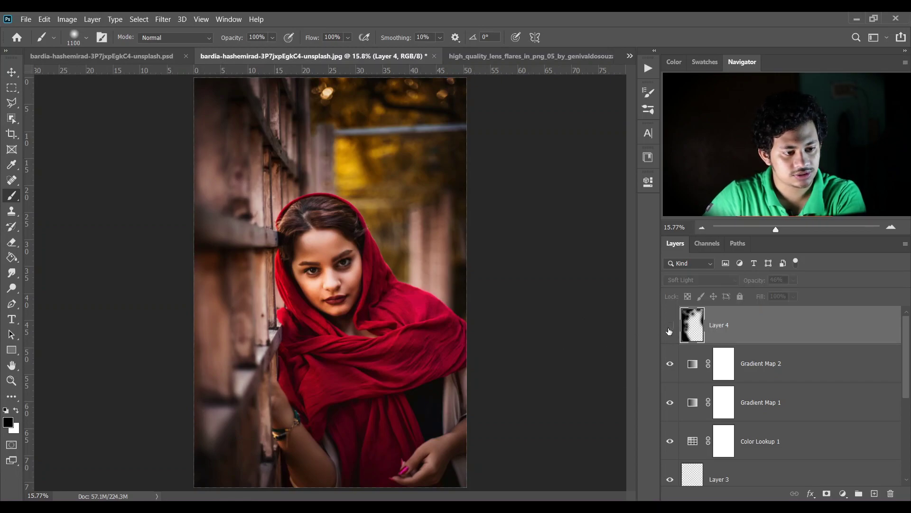
left_click(669, 326)
left_click(669, 326)
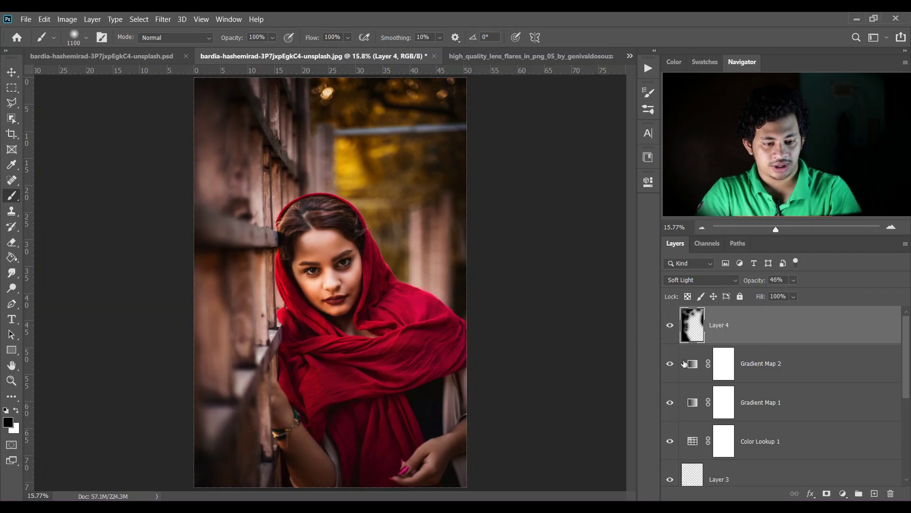
key("ctrl+plus")
key("ctrl+plus")
key("ctrl+plus")
key("ctrl+plus")
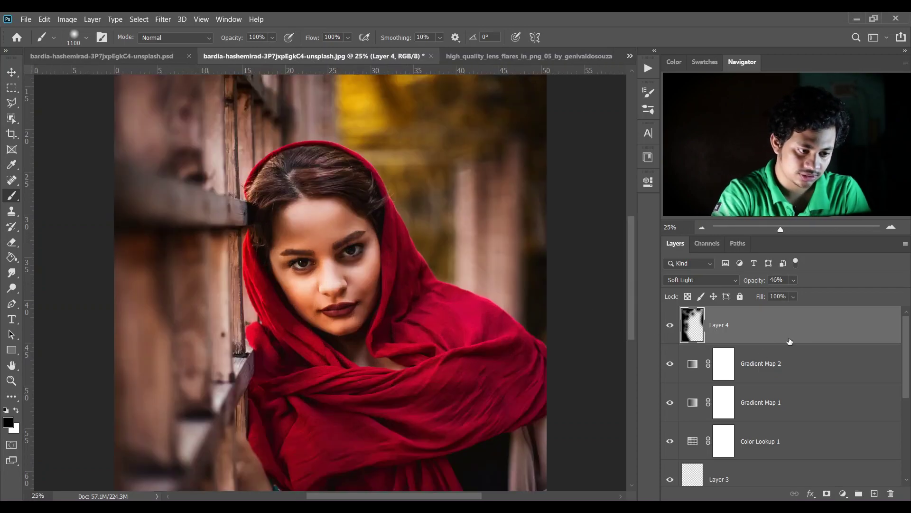
Reduce the brush size to 150 px for detail work on the woman's face
key("bracketleft")
key("bracketleft")
key("bracketleft")
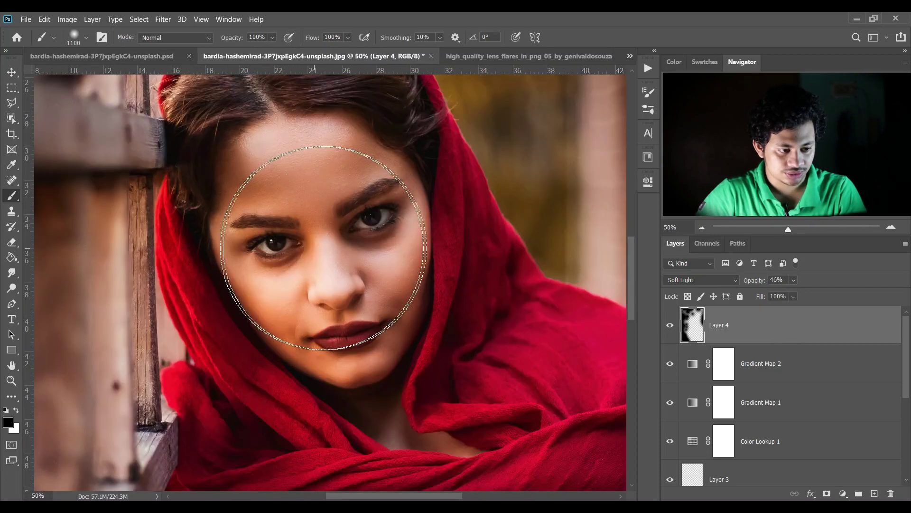
key("bracketleft")
key("bracketleft")
key("bracketleft")
key("bracketleft")
key("bracketleft")
key("bracketleft")
key("bracketleft")
key("bracketleft")
key("bracketleft")
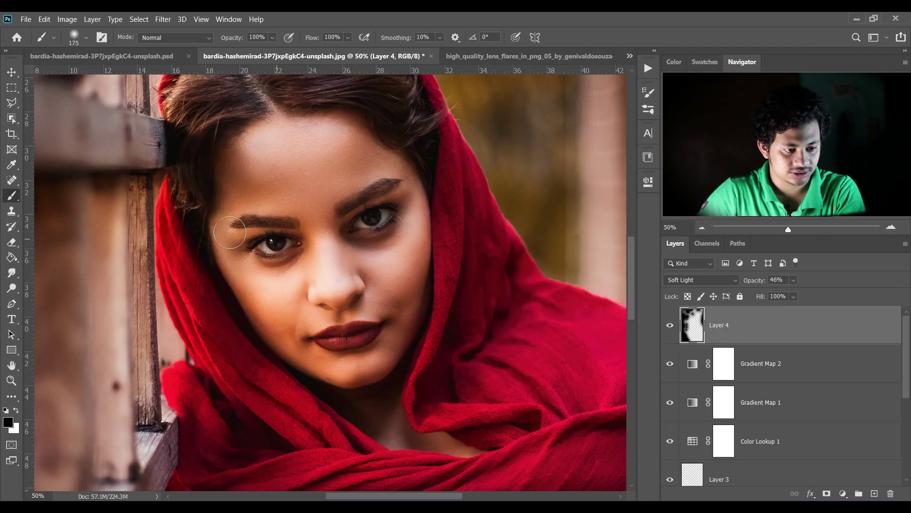
Add a Brightness/Contrast adjustment layer above Layer 4 with brightness 123 and contrast 64
left_click(844, 493)
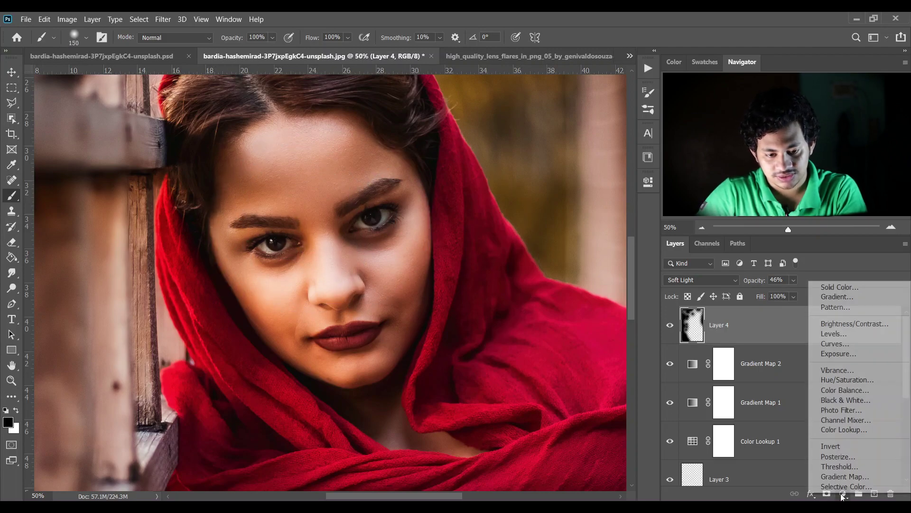
left_click(869, 327)
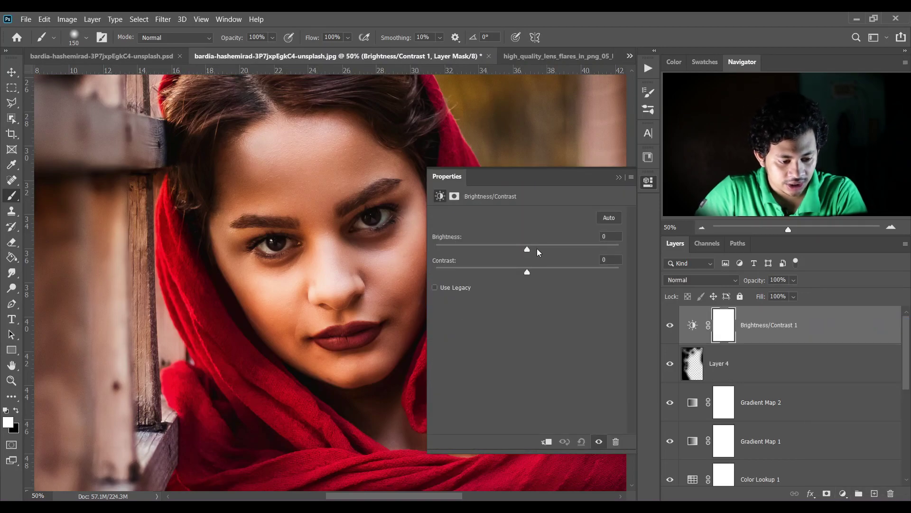
left_click_drag(542, 249, 602, 251)
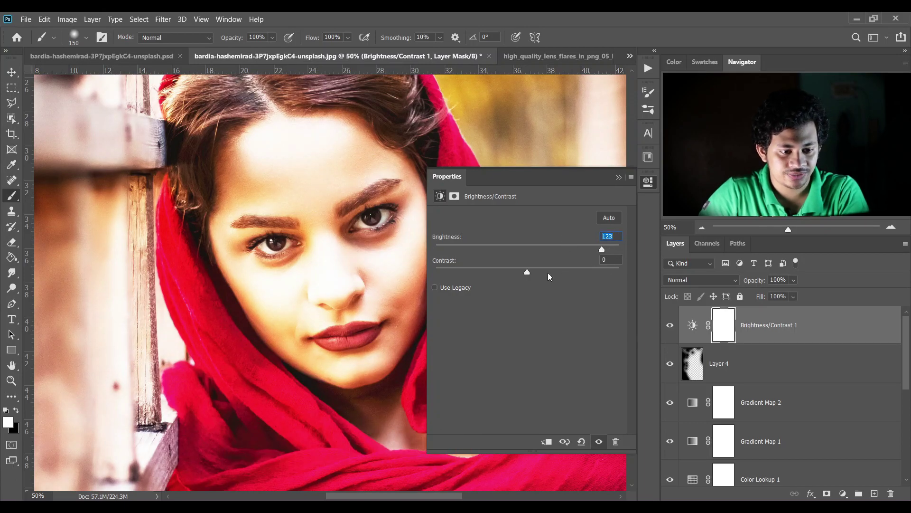
left_click_drag(527, 271, 588, 272)
left_click(612, 262)
key("Down")
key("Down")
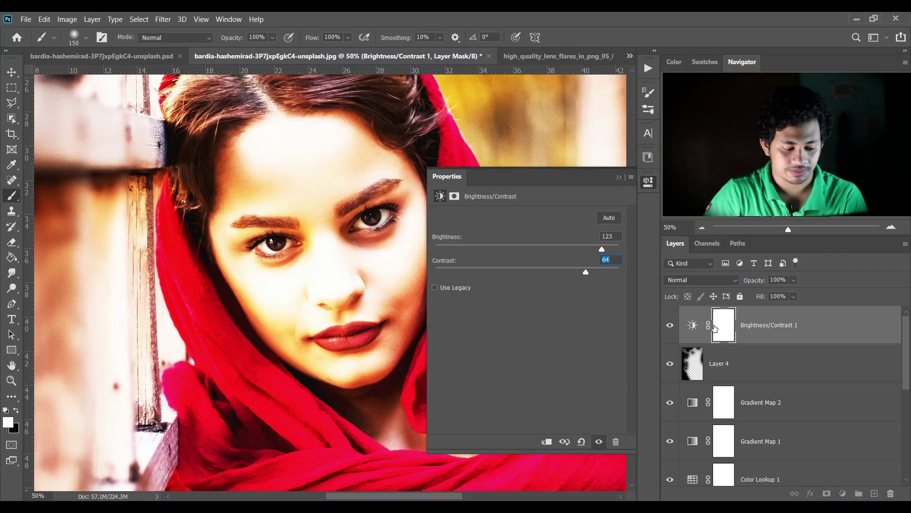
Invert the Brightness/Contrast 1 mask to black and reduce the brush to 60 px
left_click(719, 327)
key("ctrl+i")
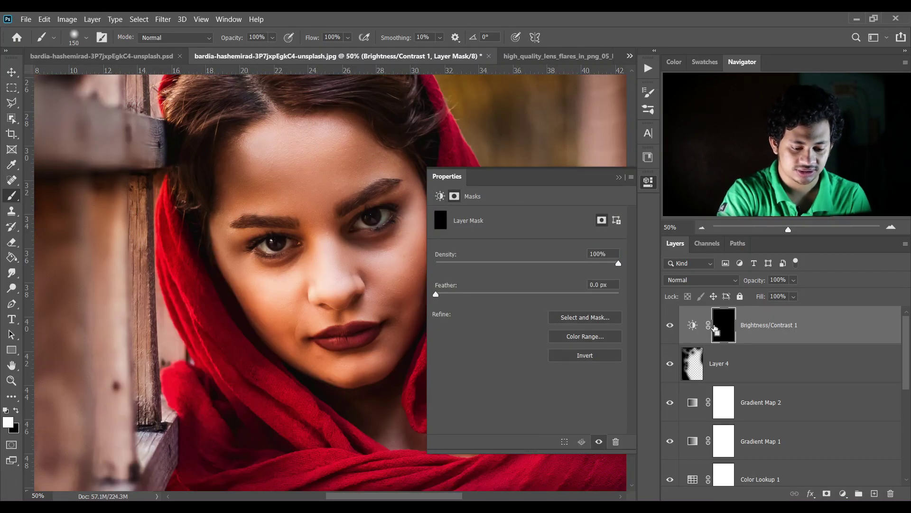
key("ctrl+plus")
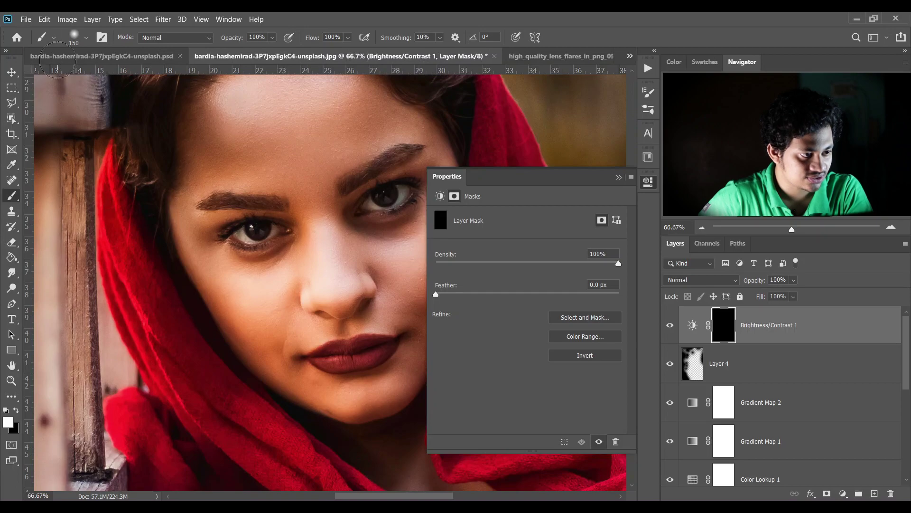
left_click(86, 37)
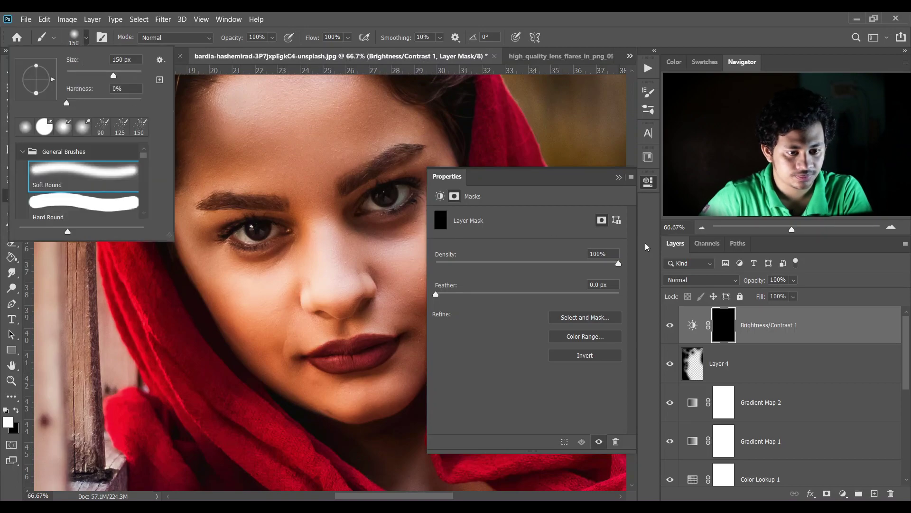
left_click(623, 182)
left_click(618, 178)
key("bracketleft")
key("bracketleft")
key("bracketleft")
key("bracketleft")
key("bracketleft")
key("bracketleft")
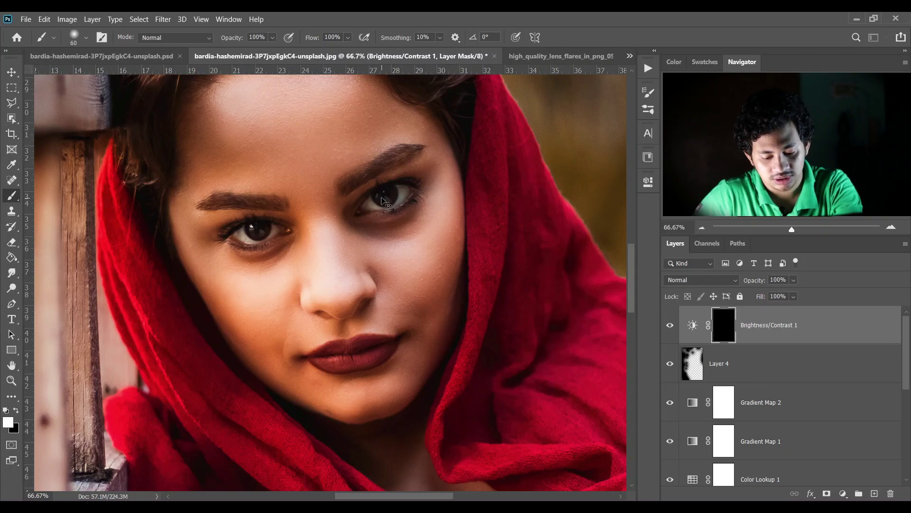
Paint white over both irises on the Brightness/Contrast 1 mask to brighten them
key("ctrl+plus")
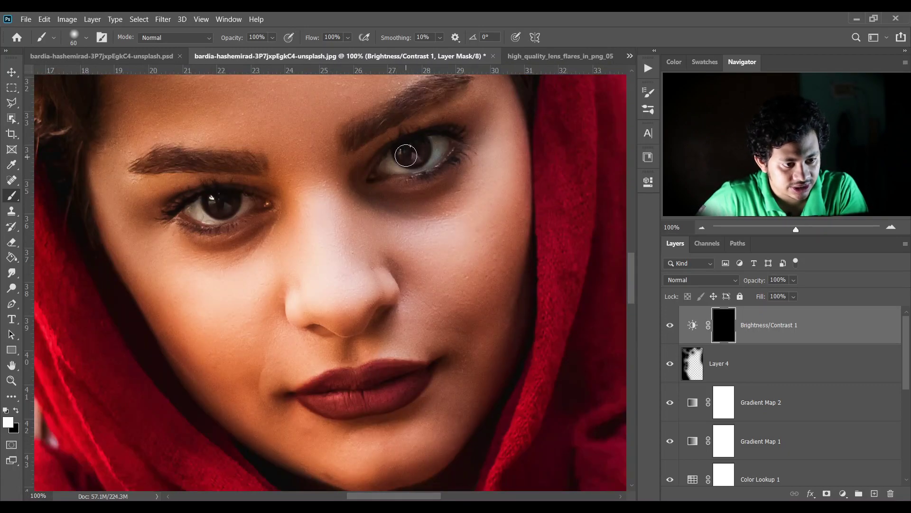
left_click_drag(408, 153, 420, 153)
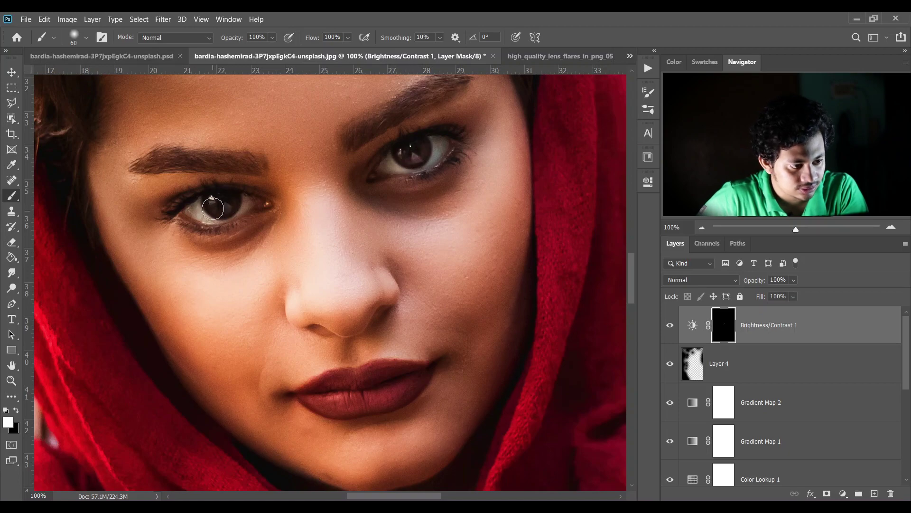
left_click_drag(221, 206, 221, 199)
Compare the woman's eyes with Brightness/Contrast 1 hidden and shown
left_click(669, 327)
left_click(669, 326)
left_click(669, 327)
left_click(669, 327)
left_click(669, 327)
left_click(669, 327)
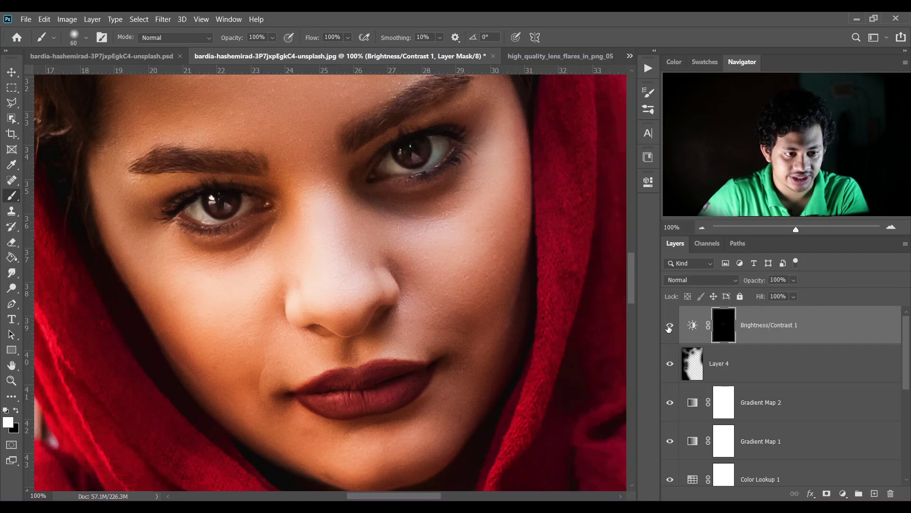
Add a second Brightness/Contrast adjustment layer on top with brightness 62 and contrast 36
key("ctrl+2")
key("x")
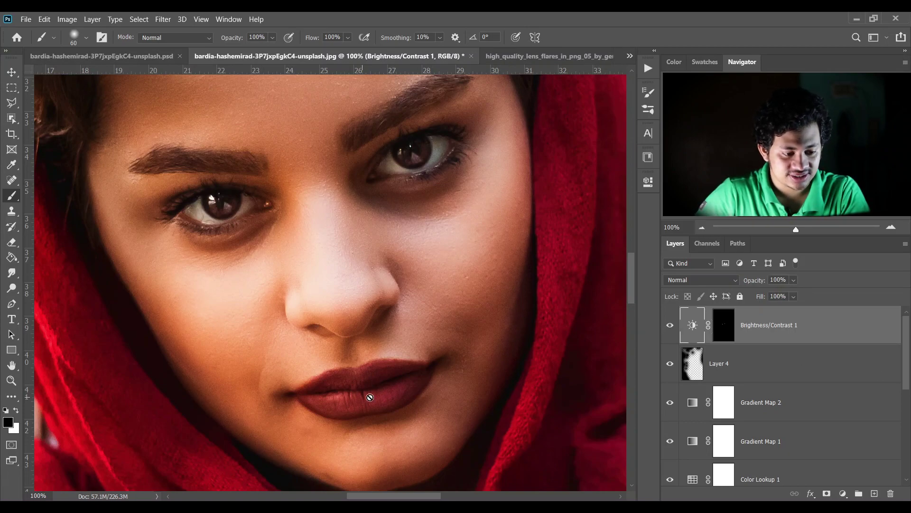
left_click(843, 494)
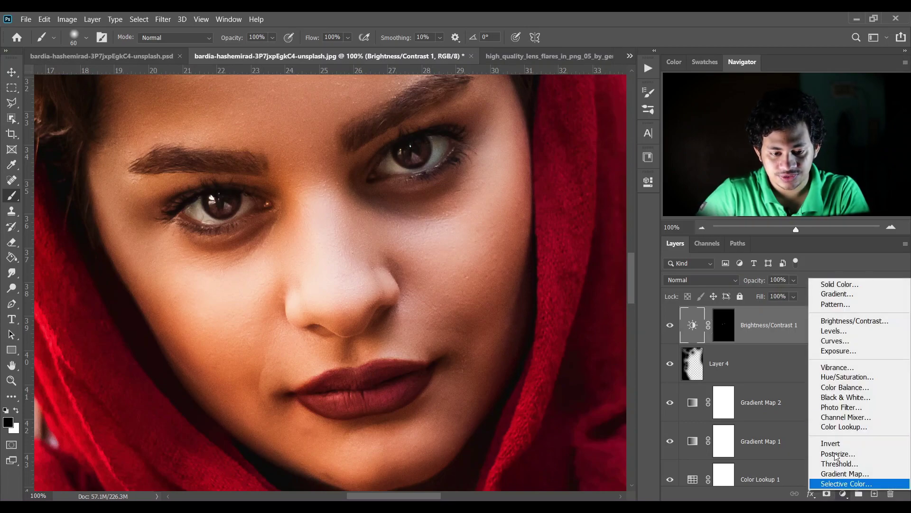
left_click(841, 323)
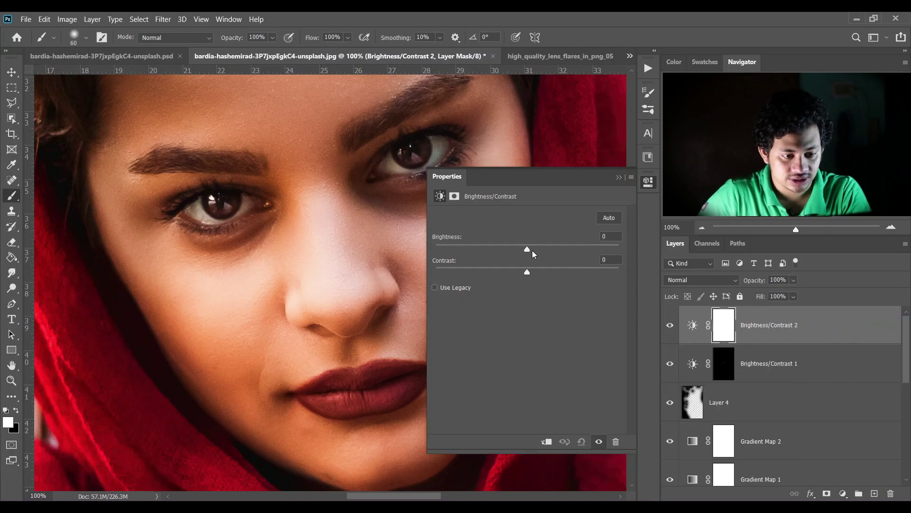
left_click_drag(545, 248, 558, 249)
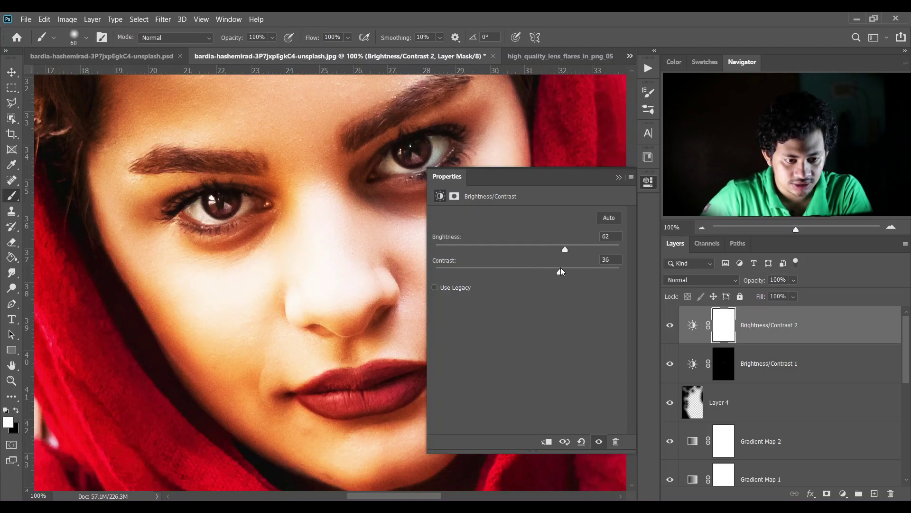
left_click(619, 178)
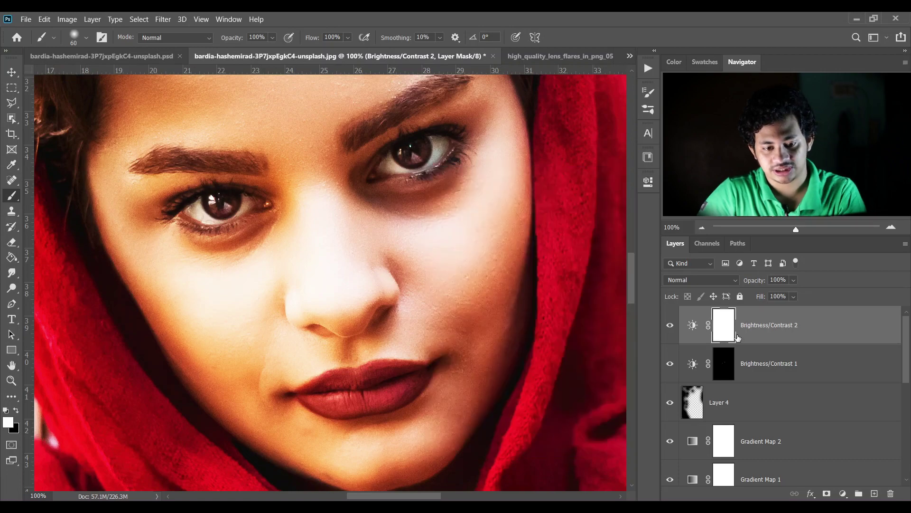
Invert the Brightness/Contrast 2 mask to black
left_click(735, 336)
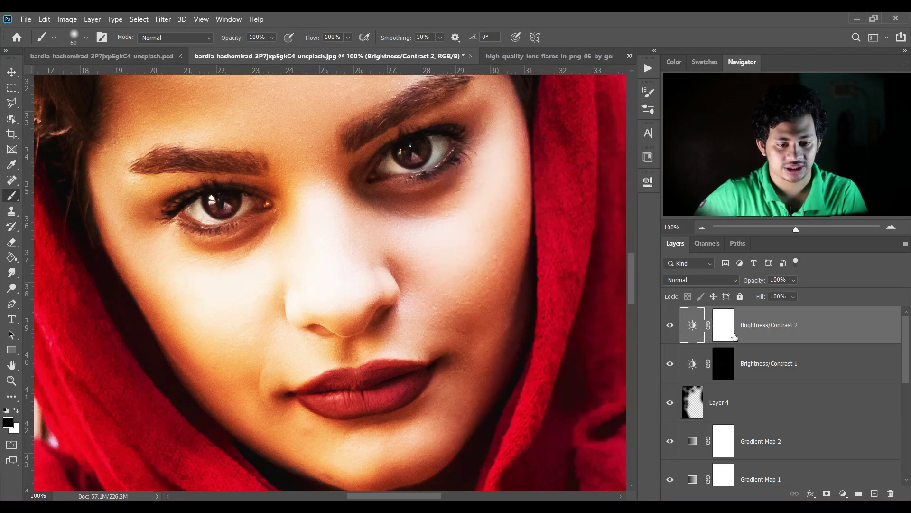
left_click(720, 328)
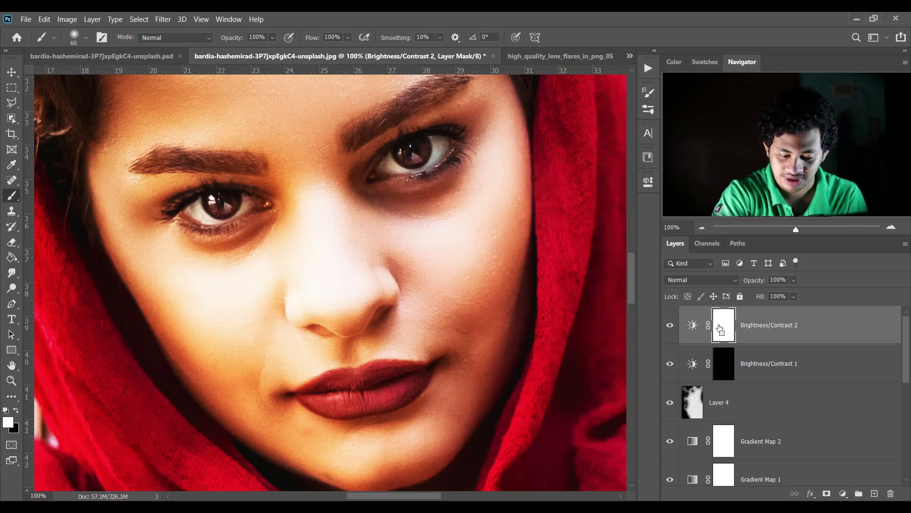
key("ctrl+i")
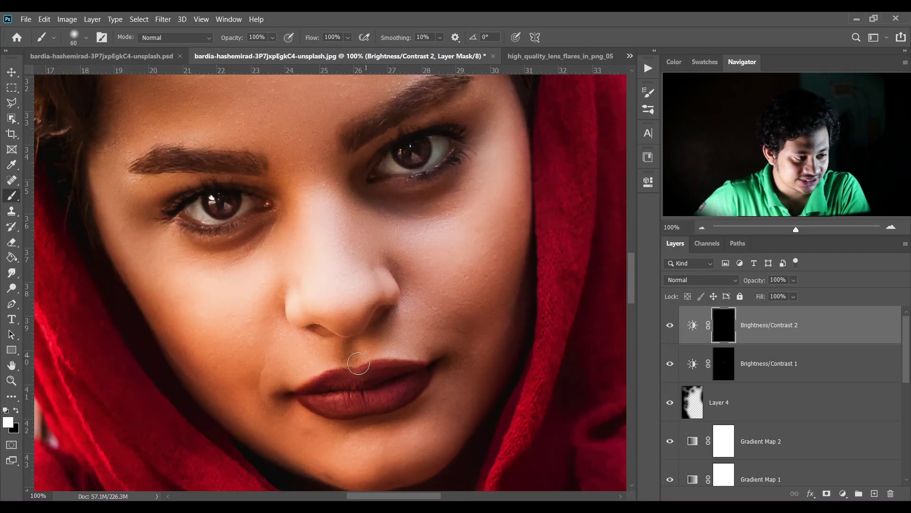
Paint white over the lips on the Brightness/Contrast 2 mask with a brush reduced to 40 px, lowering the layer's opacity to 37%
mouse_move(355, 400)
left_mouse_down()
mouse_move(332, 399)
mouse_move(343, 398)
left_mouse_up()
left_click(794, 281)
left_click_drag(774, 294, 772, 296)
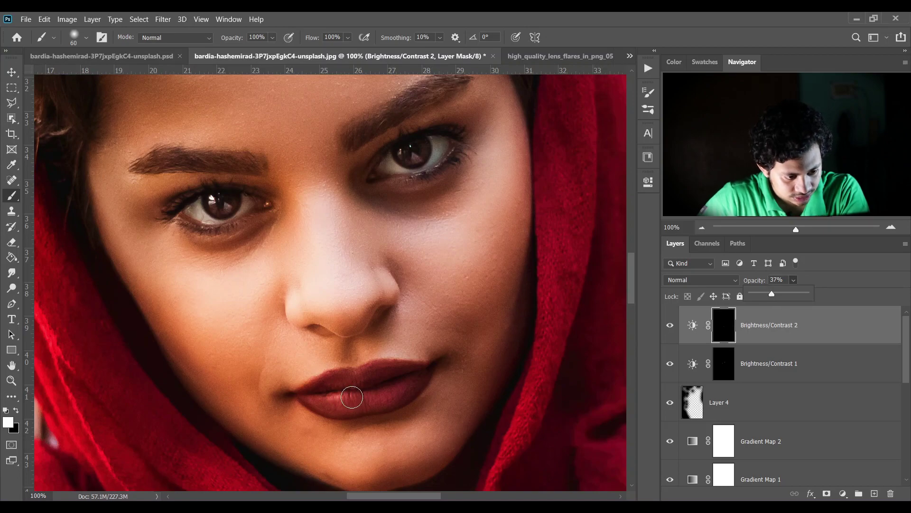
key("bracketleft")
key("bracketleft")
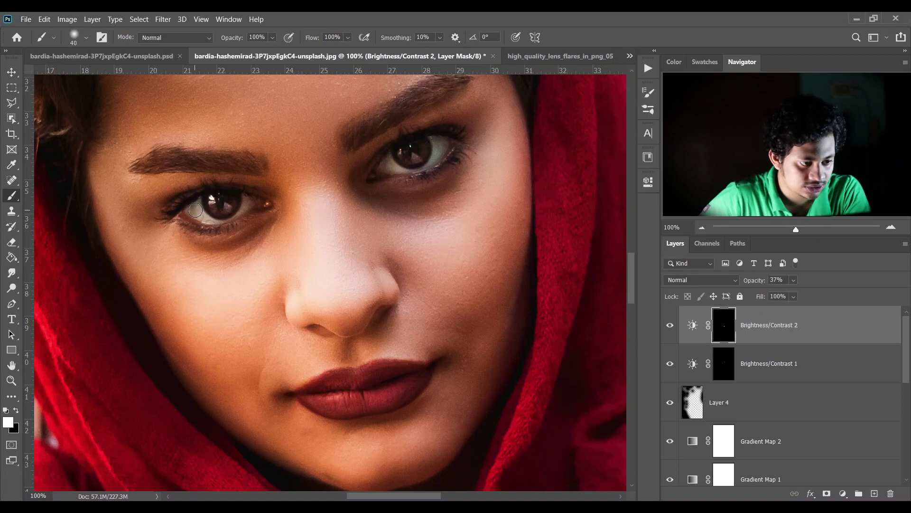
Brighten the whites of both eyes on the Brightness/Contrast 2 mask with the white brush at 59% opacity
left_click(273, 41)
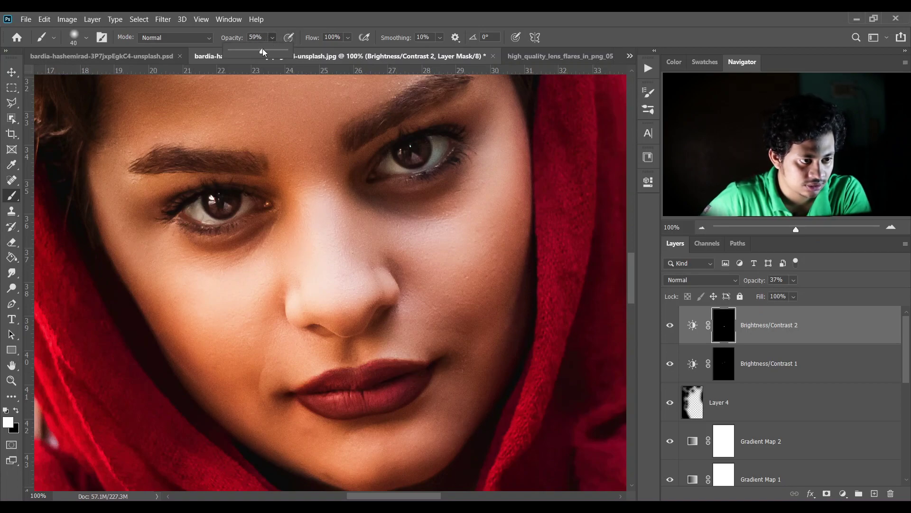
left_click(176, 210)
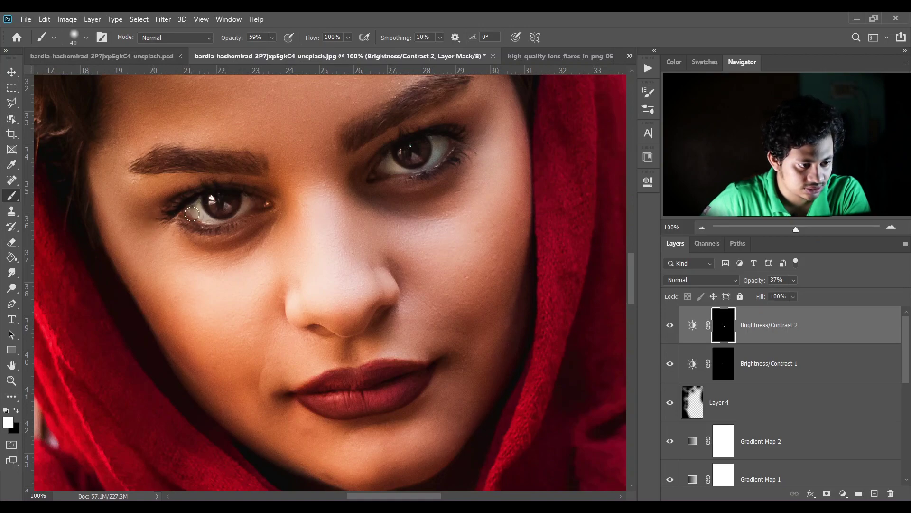
left_click_drag(388, 169, 398, 167)
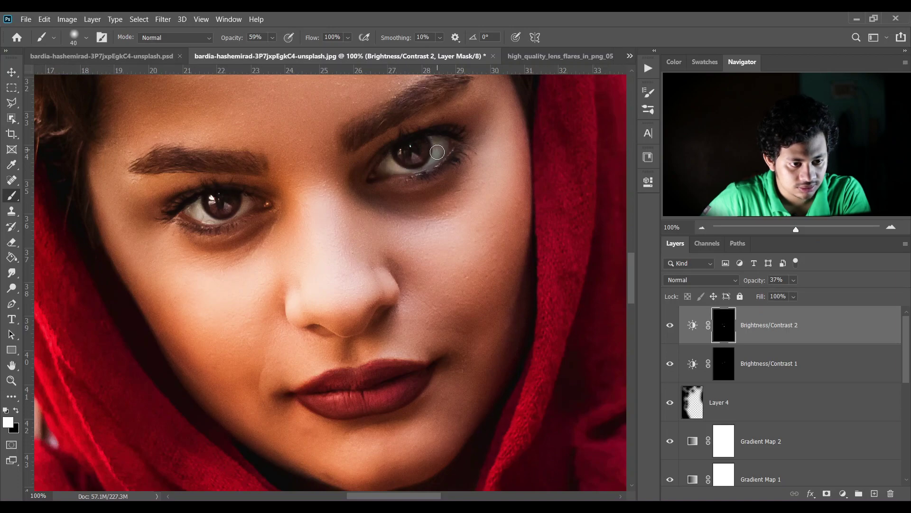
left_click(390, 168)
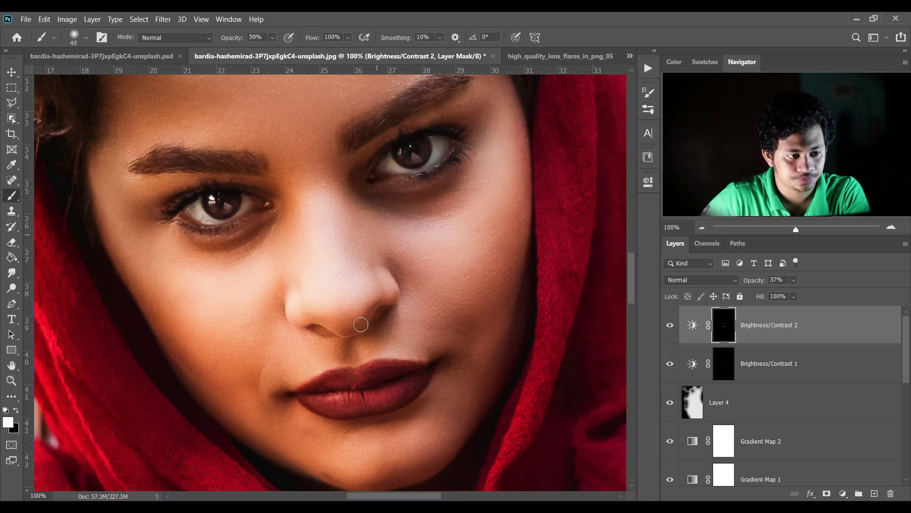
Compare the woman's eyes and lips with Brightness/Contrast 2 hidden and shown
left_click(669, 325)
left_click(669, 326)
left_click(669, 325)
left_click(668, 325)
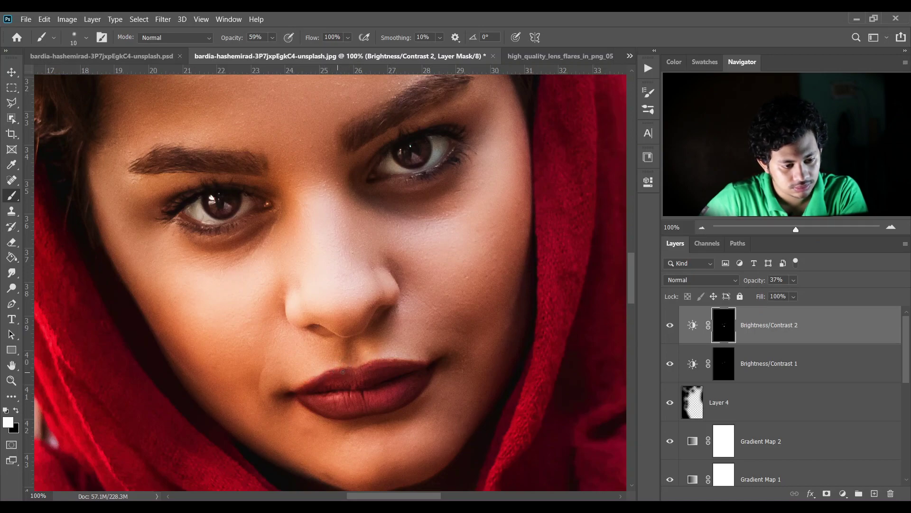
left_click(669, 325)
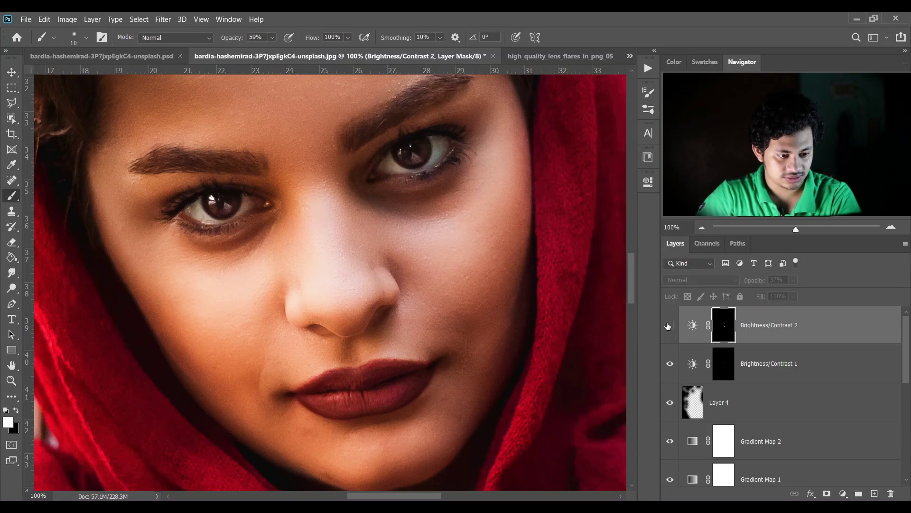
left_click(669, 325)
Enlarge the brush to 30 px and lower the Brightness/Contrast 2 layer's opacity to 27% while judging the whole portrait
key("bracketright")
key("bracketright")
key("bracketright")
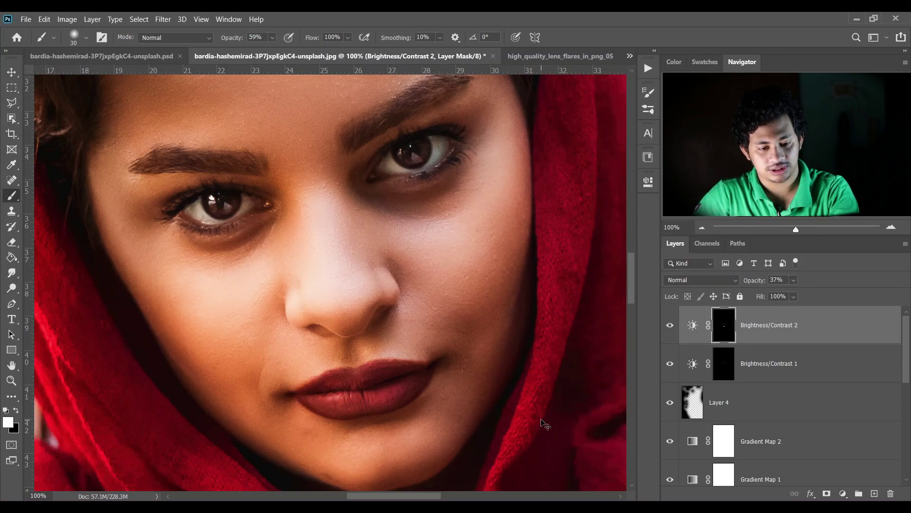
key("ctrl+0")
left_click(672, 326)
left_click(671, 326)
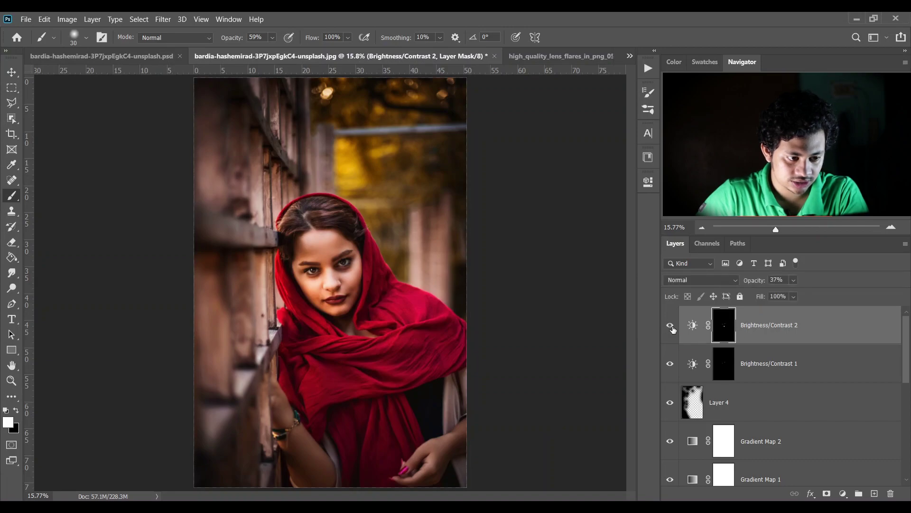
left_click(793, 281)
left_click_drag(783, 291, 794, 291)
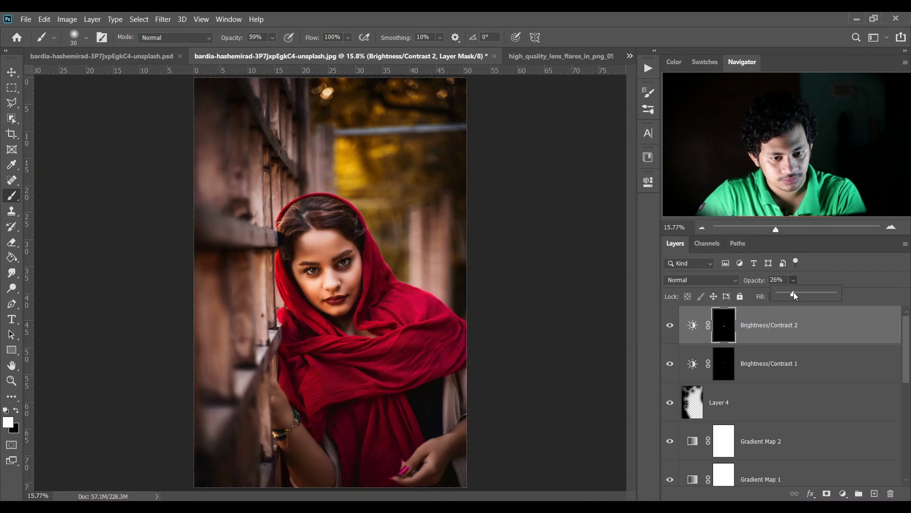
left_click(693, 325)
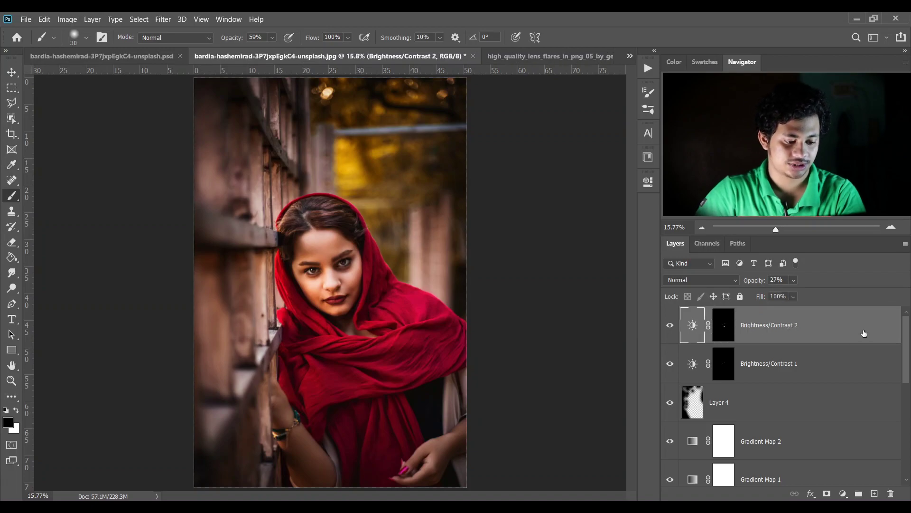
Add a new empty layer above Brightness/Contrast 2 and set up a soft round white brush at 800 px
key("ctrl+minus")
left_click(875, 494)
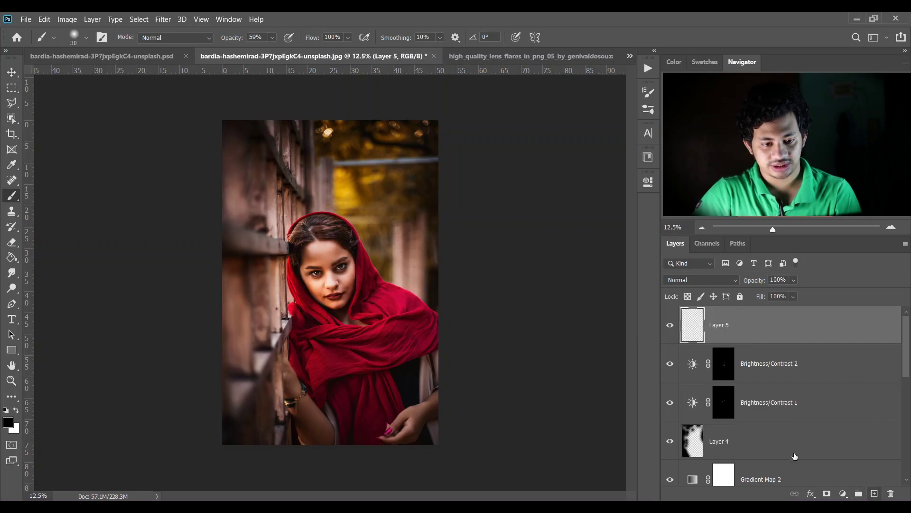
left_click(86, 37)
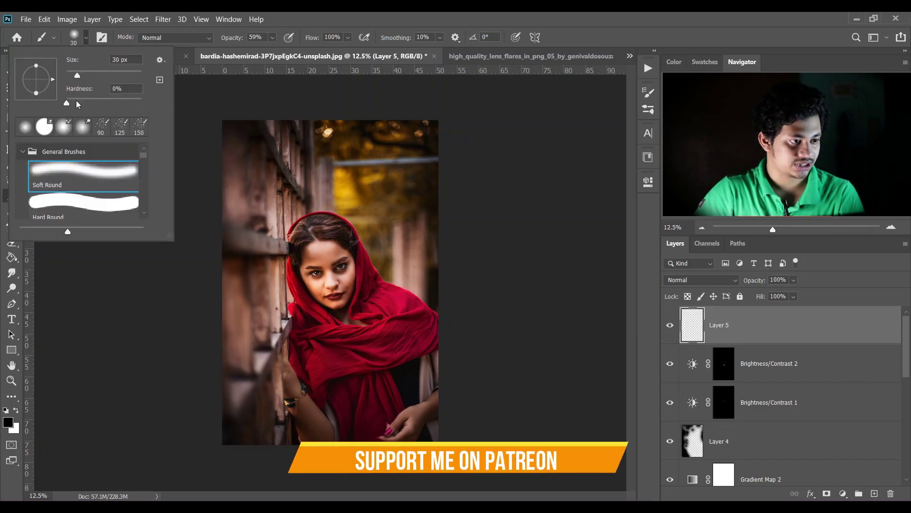
key("Return")
key("x")
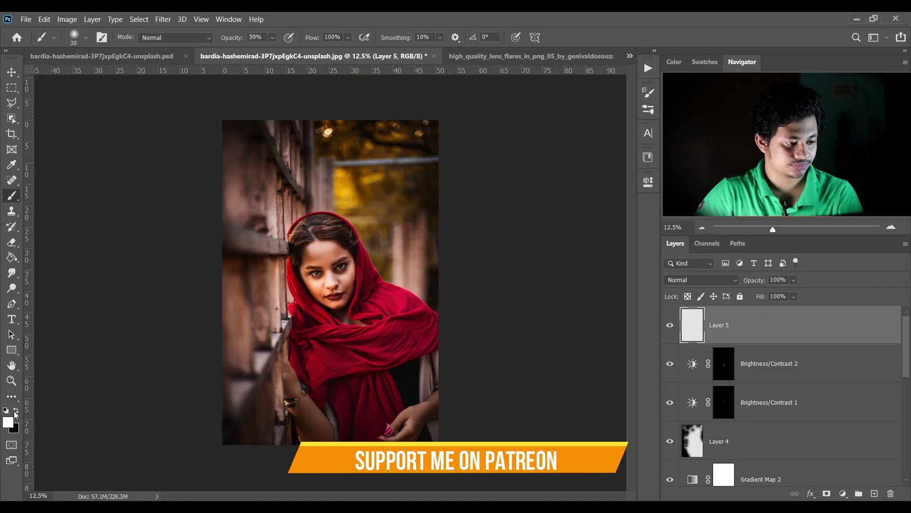
key("bracketright")
key("bracketright")
key("bracketright")
key("bracketright")
key("bracketright")
key("bracketright")
key("bracketright")
key("bracketright")
key("bracketright")
key("bracketright")
key("bracketright")
key("bracketright")
key("bracketright")
key("bracketright")
key("bracketright")
key("bracketright")
key("bracketright")
key("bracketright")
Undo the test stroke, raise the brush opacity to 100% and dab one white spot over the woman's hair
left_click_drag(344, 228, 327, 240)
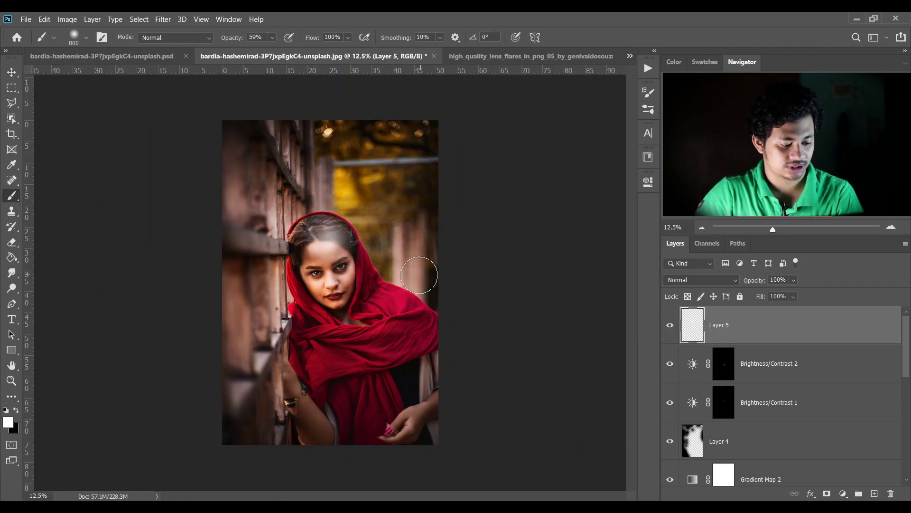
key("ctrl+z")
left_click(273, 38)
left_click_drag(280, 51, 333, 57)
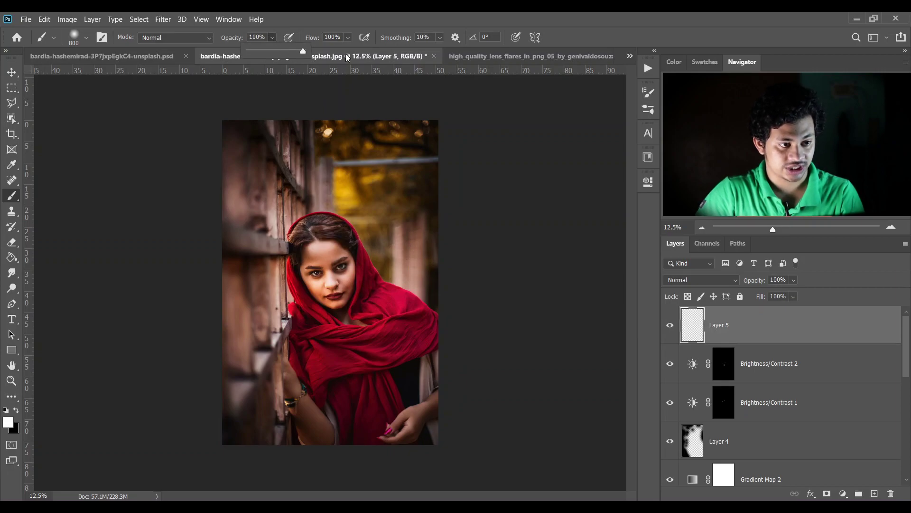
left_click(342, 226)
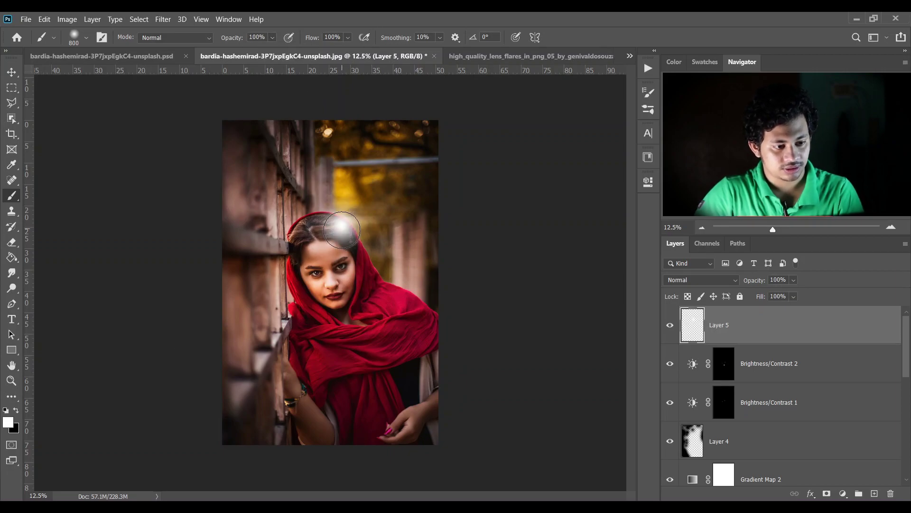
Scale the white spot to 567.85% and move it beyond the photo's upper-right edge as a light glow
key("ctrl+t")
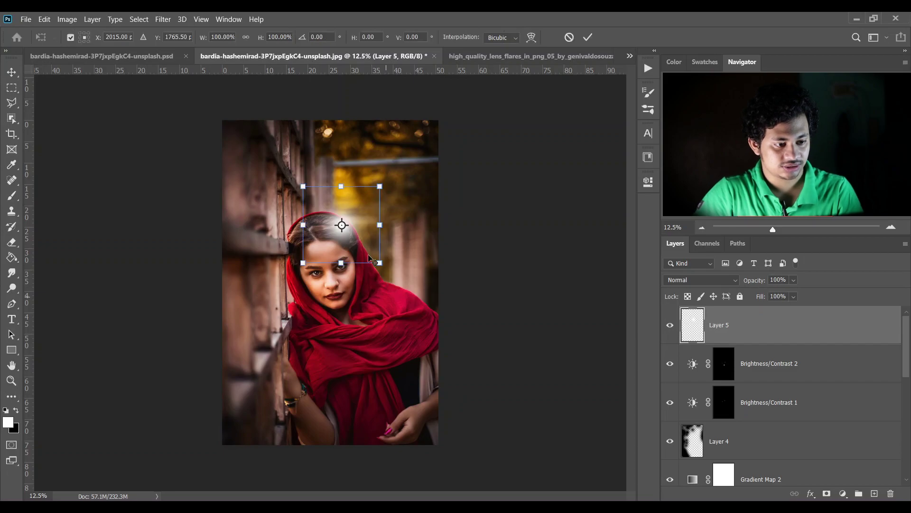
left_click_drag(379, 263, 560, 443)
mouse_move(391, 312)
left_mouse_down()
mouse_move(525, 282)
mouse_move(542, 237)
mouse_move(520, 244)
left_mouse_up()
key("Escape")
key("b")
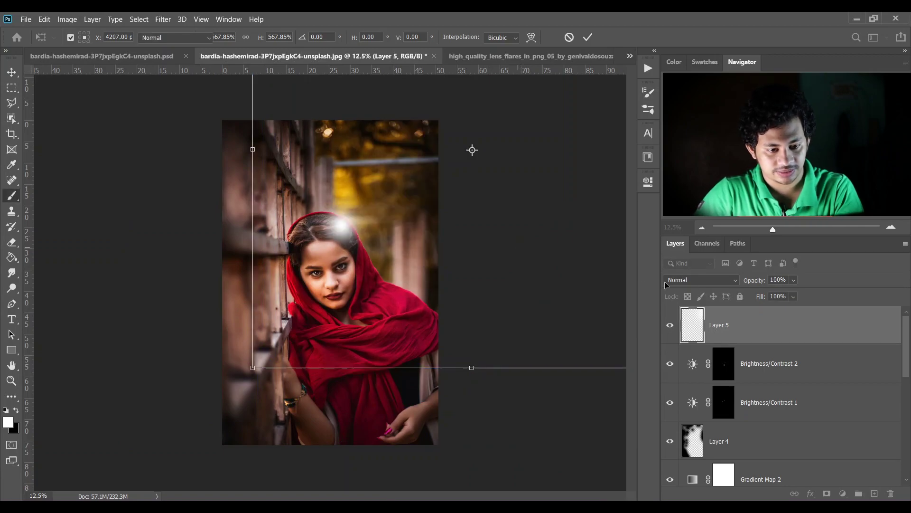
Set the white glow layer's blend mode to Soft Light and check its effect by toggling its visibility
left_click(699, 279)
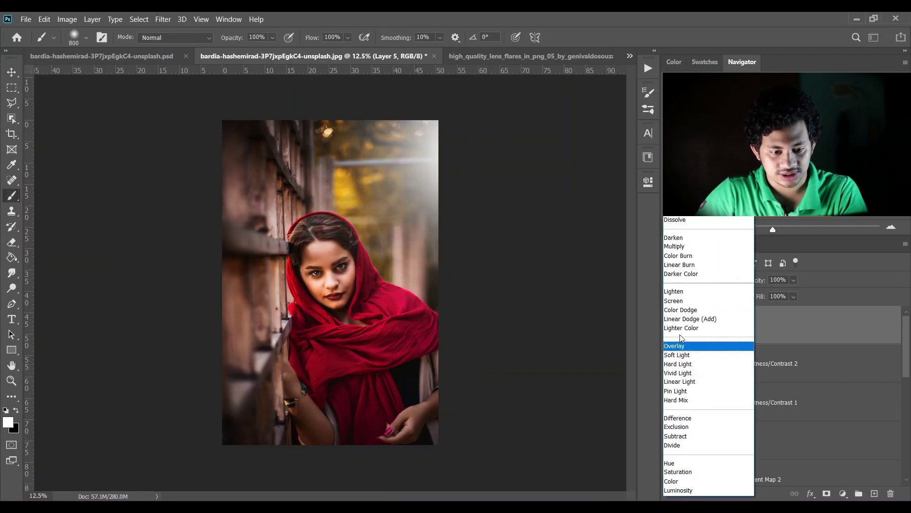
left_click(679, 355)
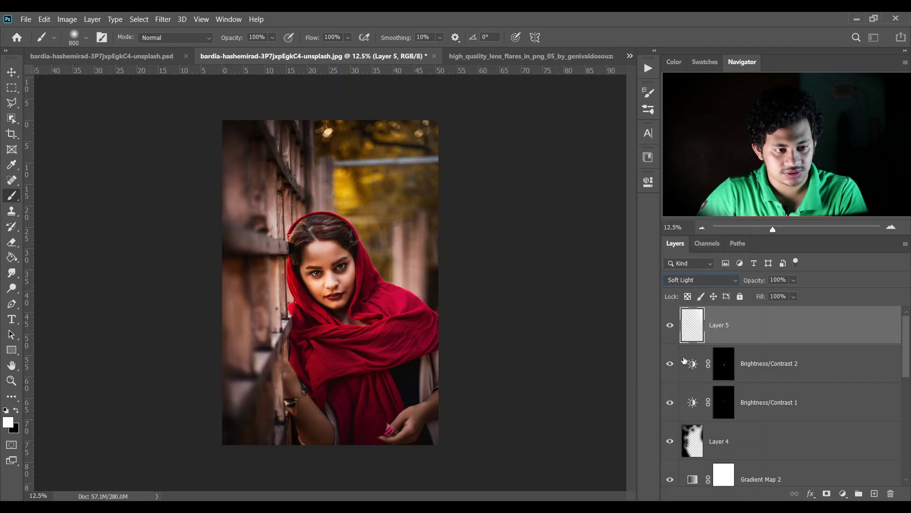
left_click(668, 325)
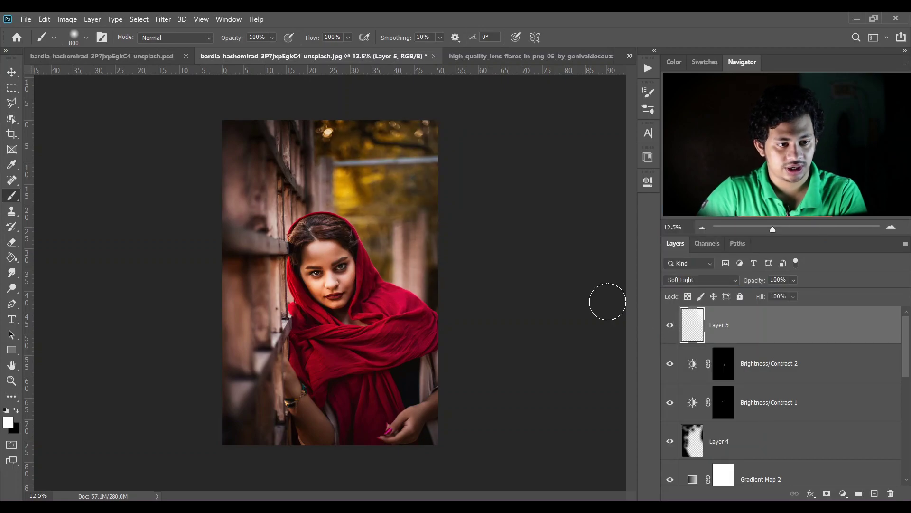
Copy the orange flare from the lens flares document into the portrait, placing it over the upper-right background
left_click(11, 72)
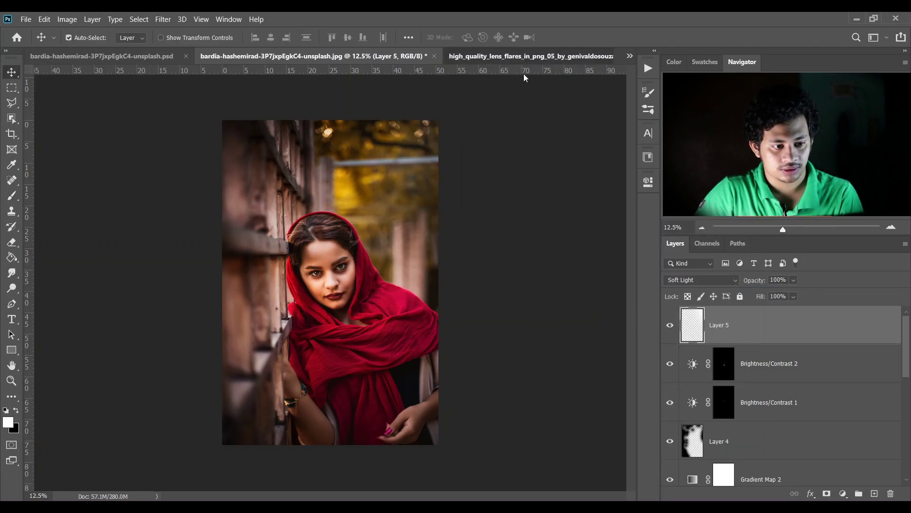
left_click(515, 56)
left_click_drag(361, 183, 552, 187)
left_click_drag(411, 170, 412, 170)
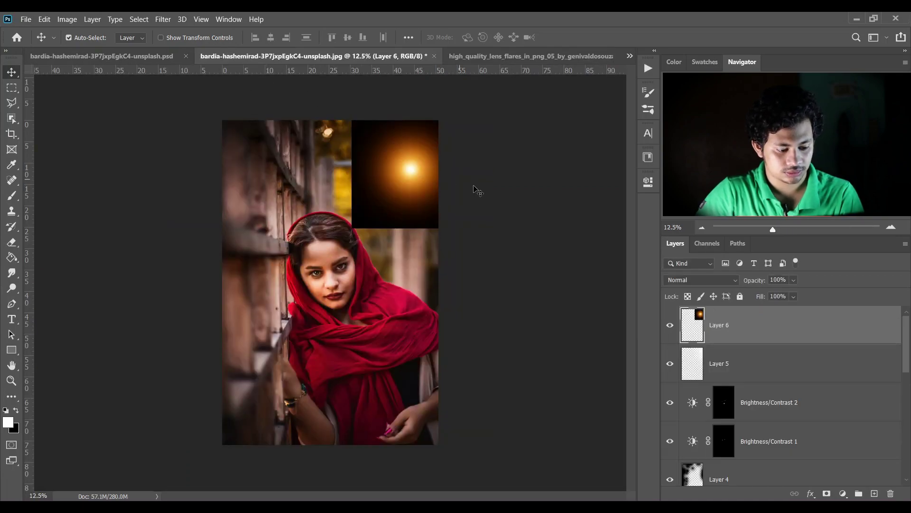
Scale the orange flare to 320.40% and set its layer's blend mode to Screen
key("ctrl+t")
left_click_drag(350, 228, 221, 358)
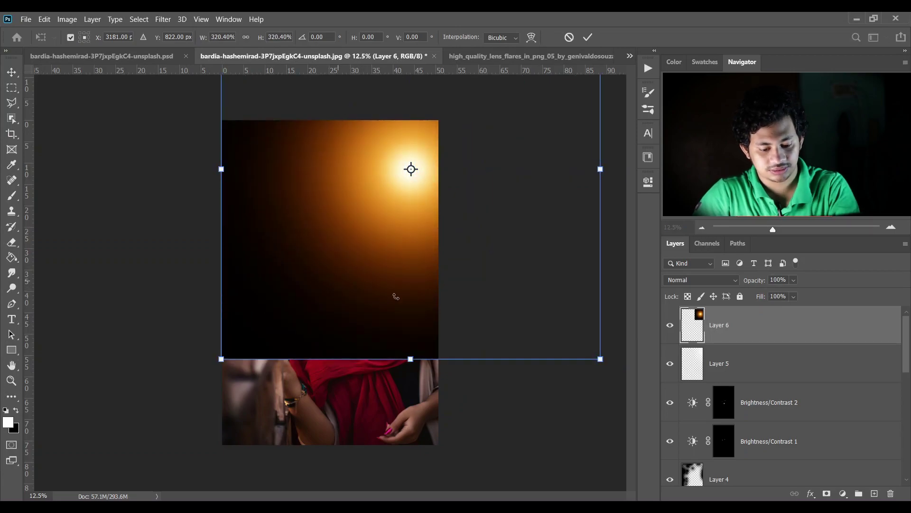
key("Return")
left_click(727, 280)
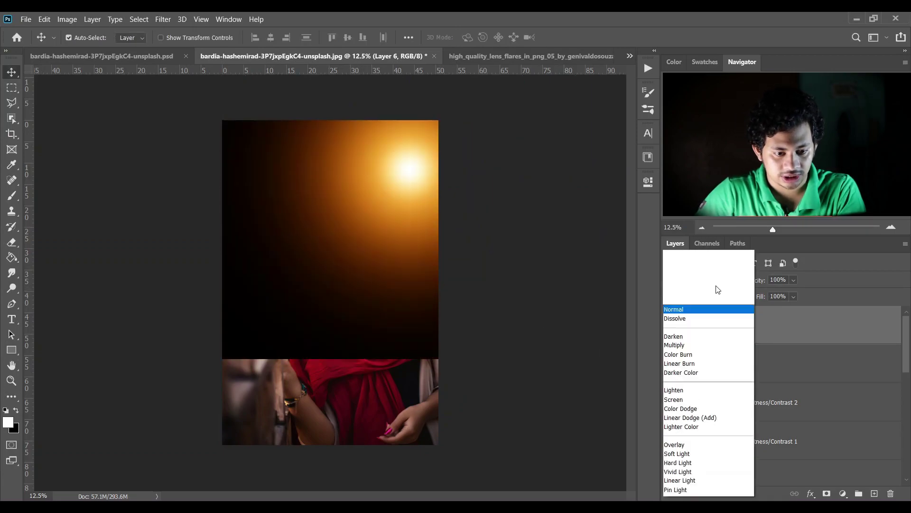
left_click(676, 301)
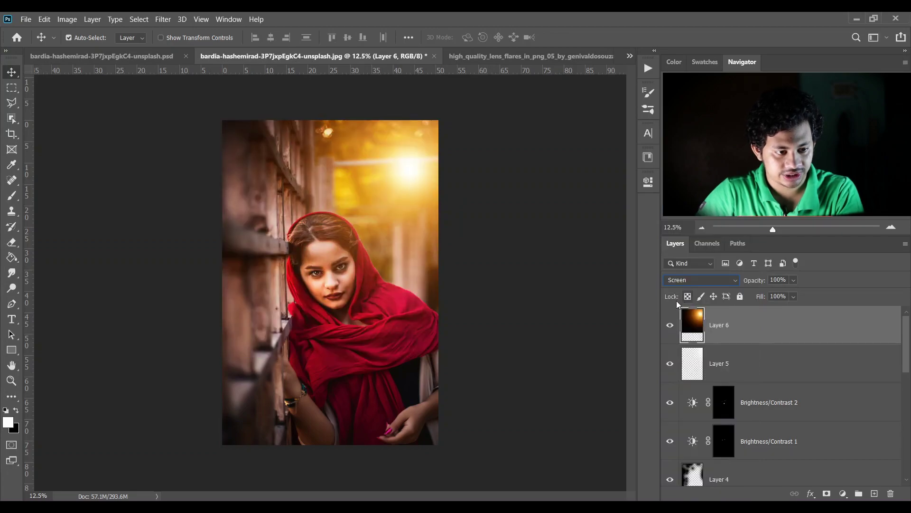
Enlarge the orange flare to 126.97% and shift its bright center just outside the photo's upper-right edge
key("ctrl+t")
left_click_drag(411, 169, 440, 177)
left_click_drag(269, 352, 216, 398)
left_click_drag(388, 288, 399, 282)
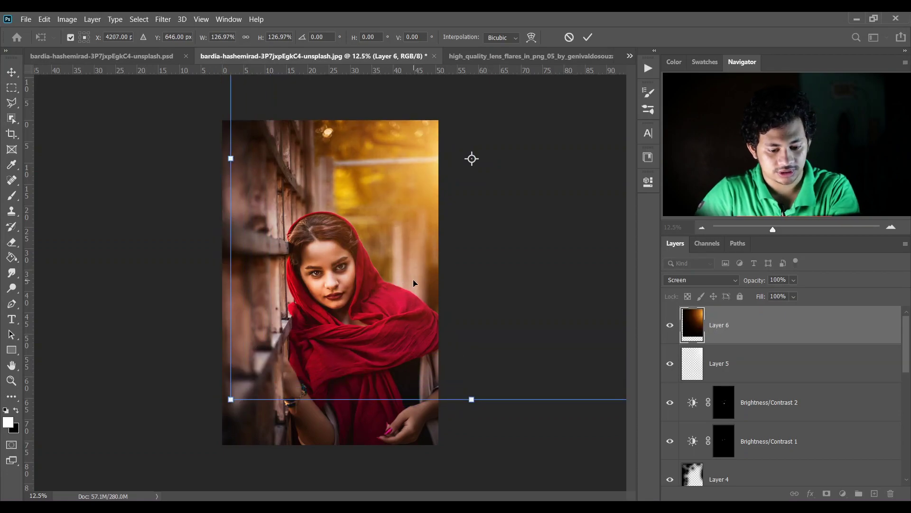
key("Return")
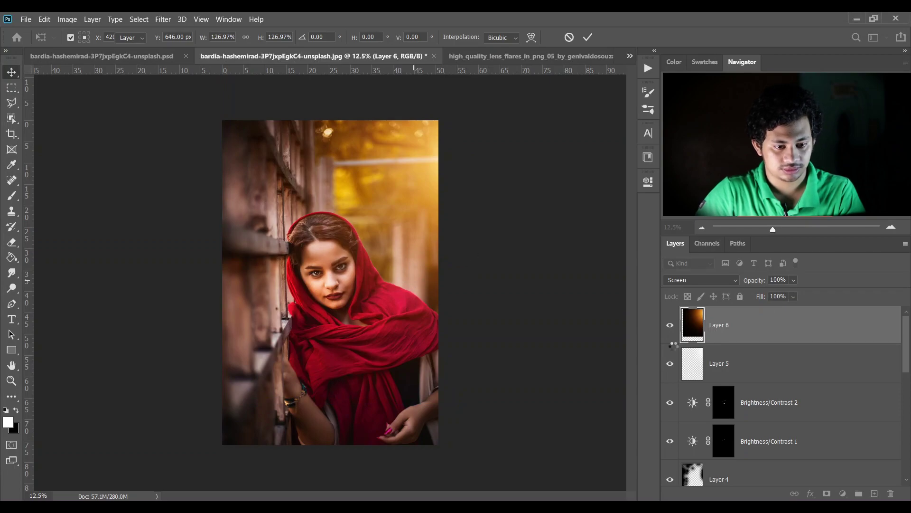
Compare the portrait without and with the orange flare, and lower the flare layer's fill to 95%
left_click(670, 324)
left_click(670, 325)
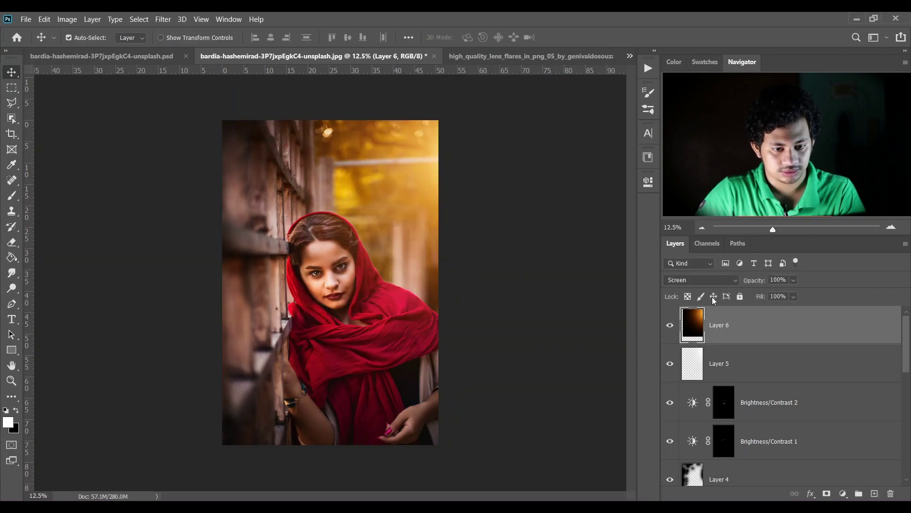
left_click(793, 296)
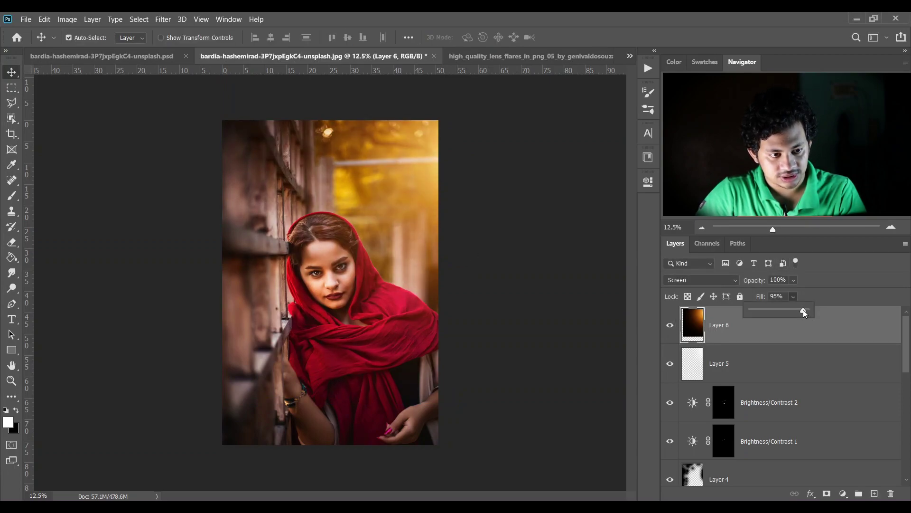
left_click(855, 323)
Review the layer stack and compare the original Background photo with the fully graded portrait
scroll(802, 380, "down", 5)
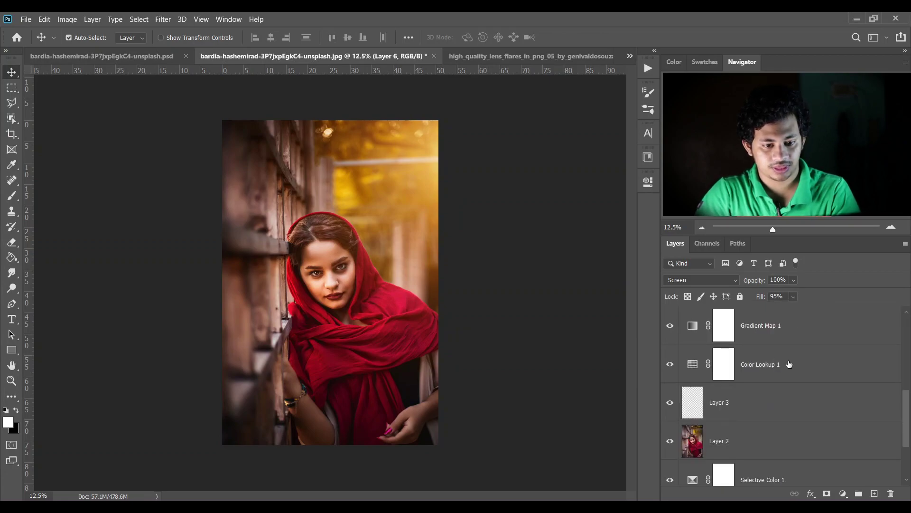
scroll(802, 369, "up", 5)
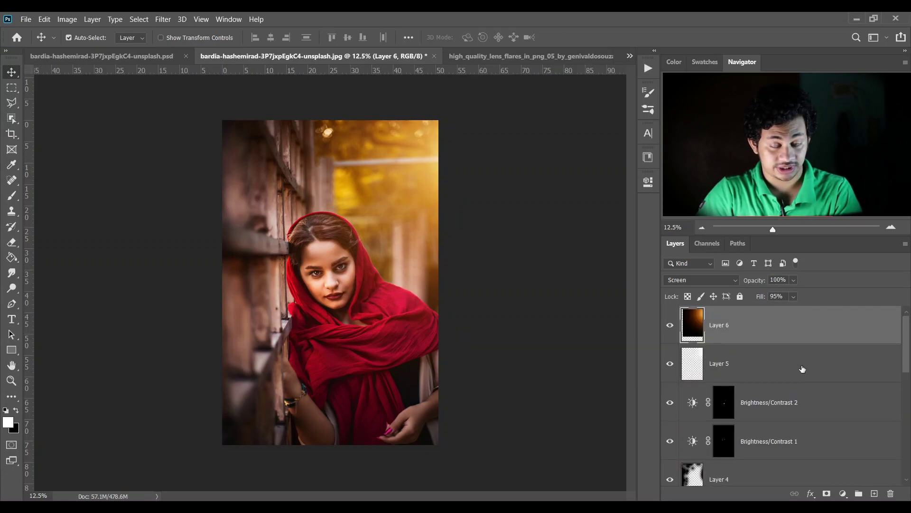
scroll(803, 369, "down", 10)
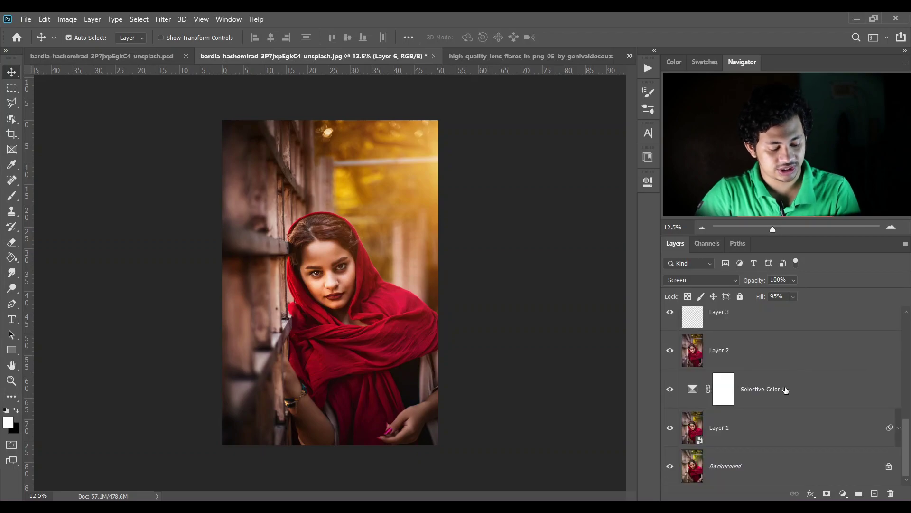
left_click(670, 467, "alt")
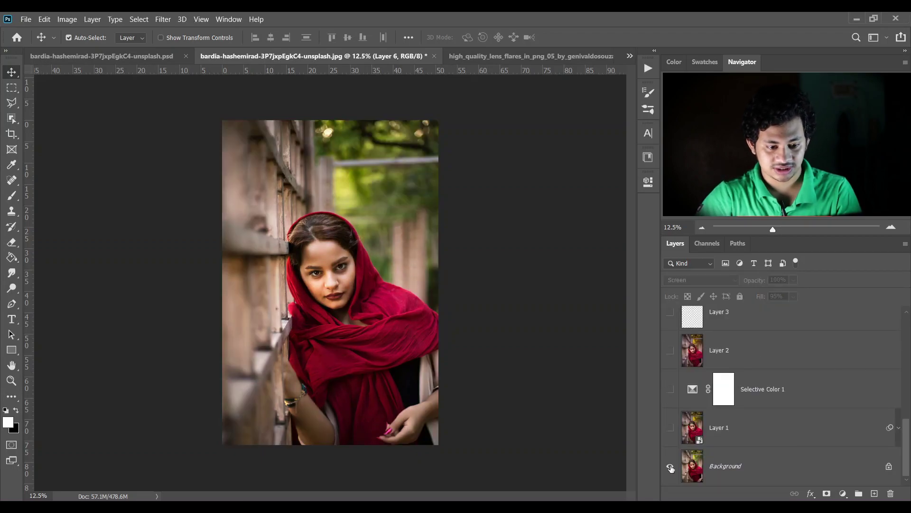
left_click(670, 467, "alt")
left_click(670, 467, "alt")
left_click(670, 467, "alt")
left_click(669, 467, "alt")
left_click(669, 467, "alt")
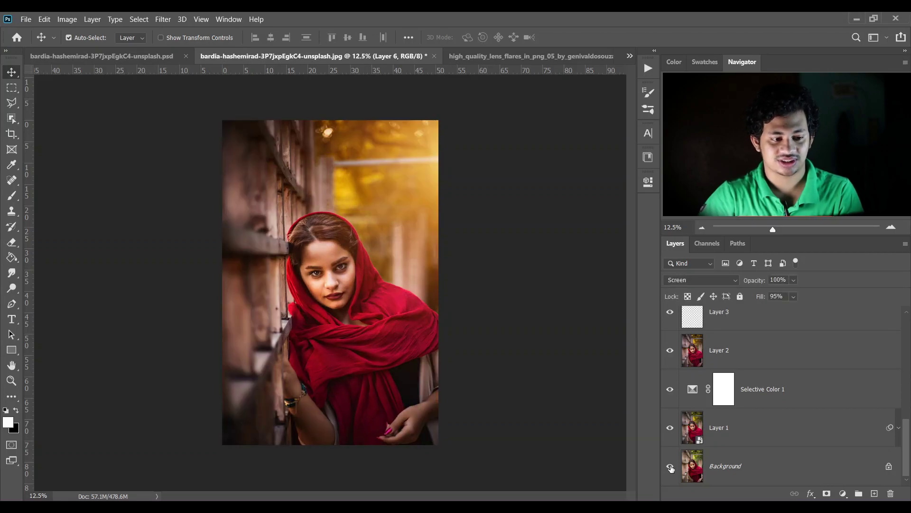